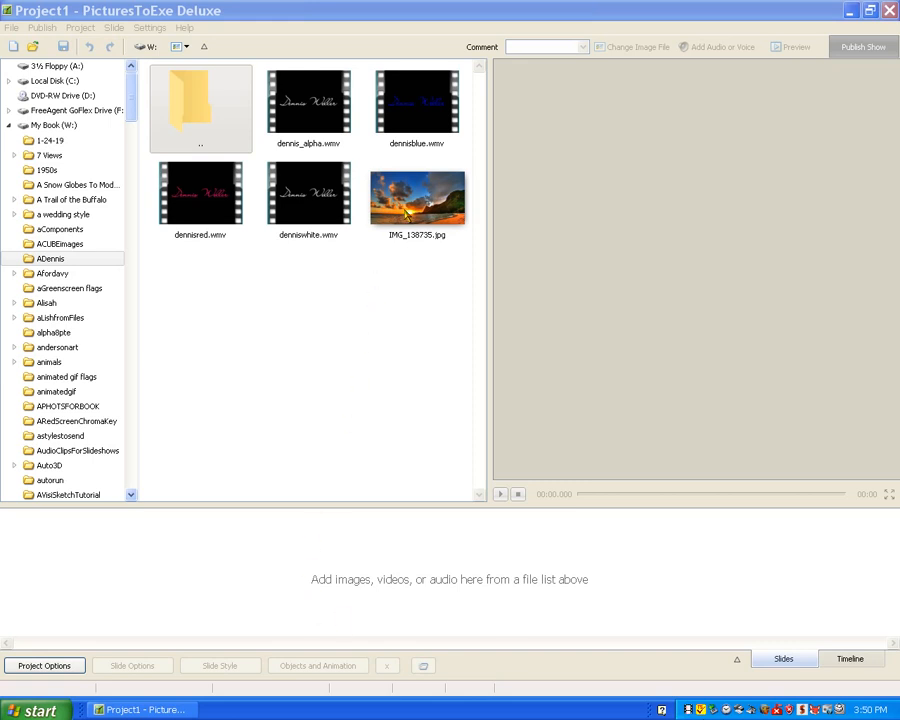
Add IMG_138735.jpg to the show as a slide and insert a frame in its objects list.
{"action": "left_click_drag", "start_coordinate": [406, 203], "coordinate": [12, 652]}
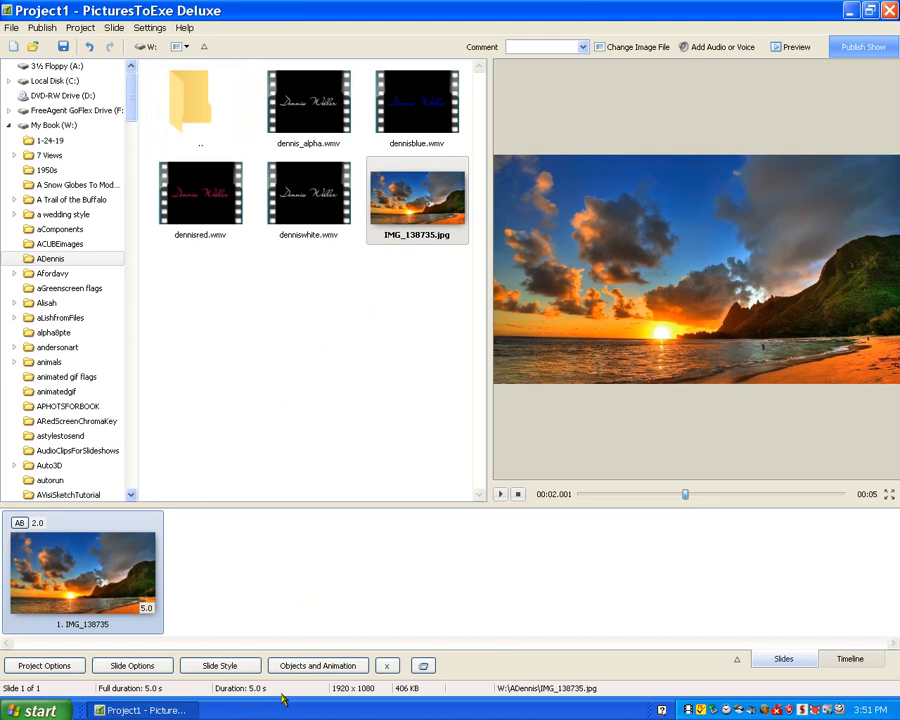
{"action": "left_click", "coordinate": [330, 667]}
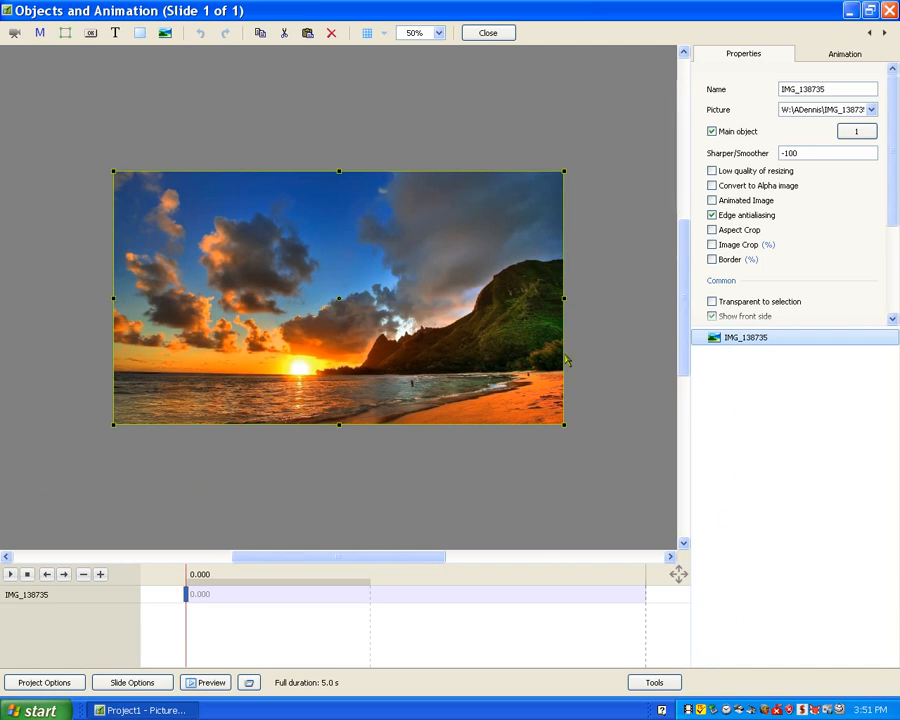
{"action": "left_click", "coordinate": [753, 366]}
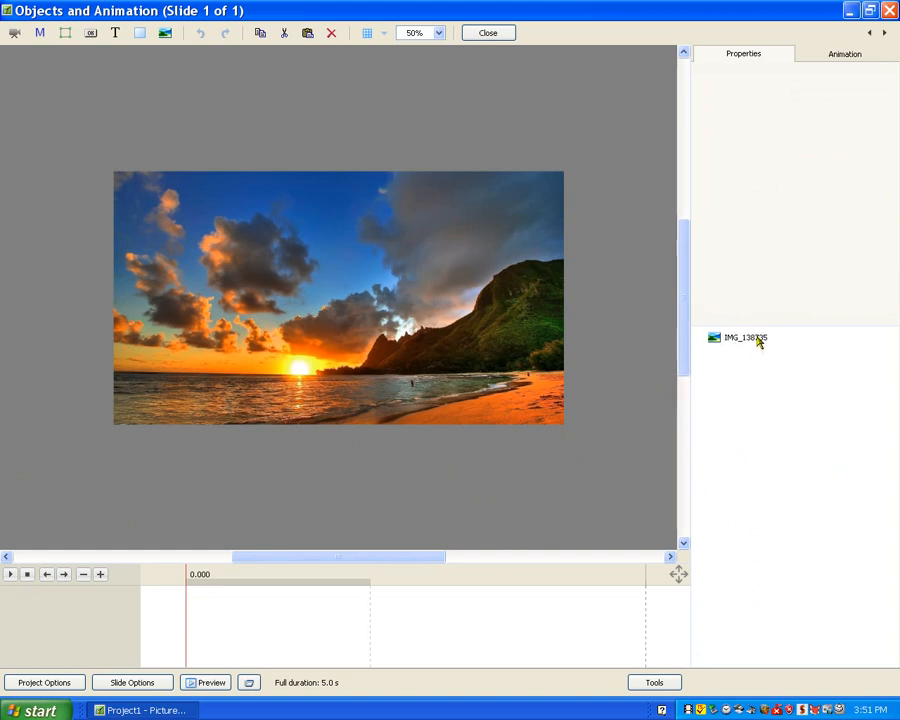
{"action": "right_click", "coordinate": [737, 367]}
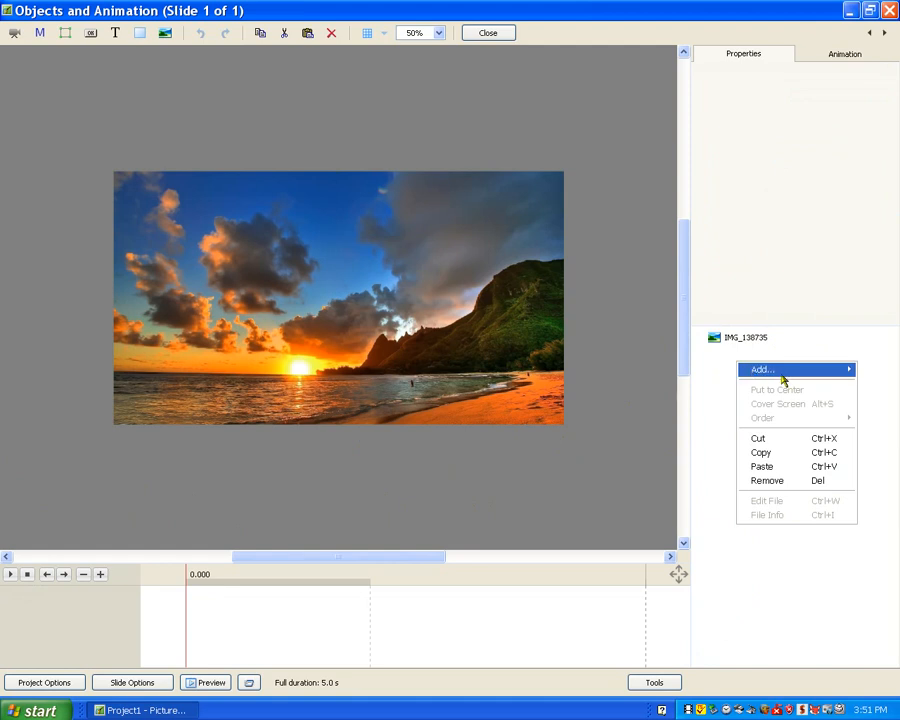
{"action": "mouse_move", "coordinate": [755, 370]}
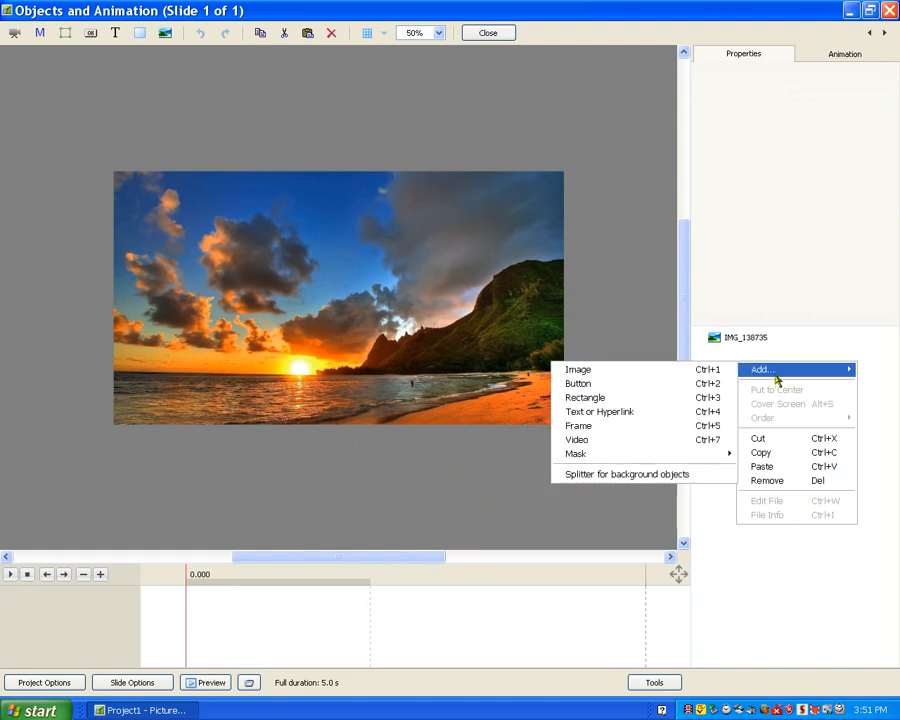
{"action": "left_click", "coordinate": [602, 427]}
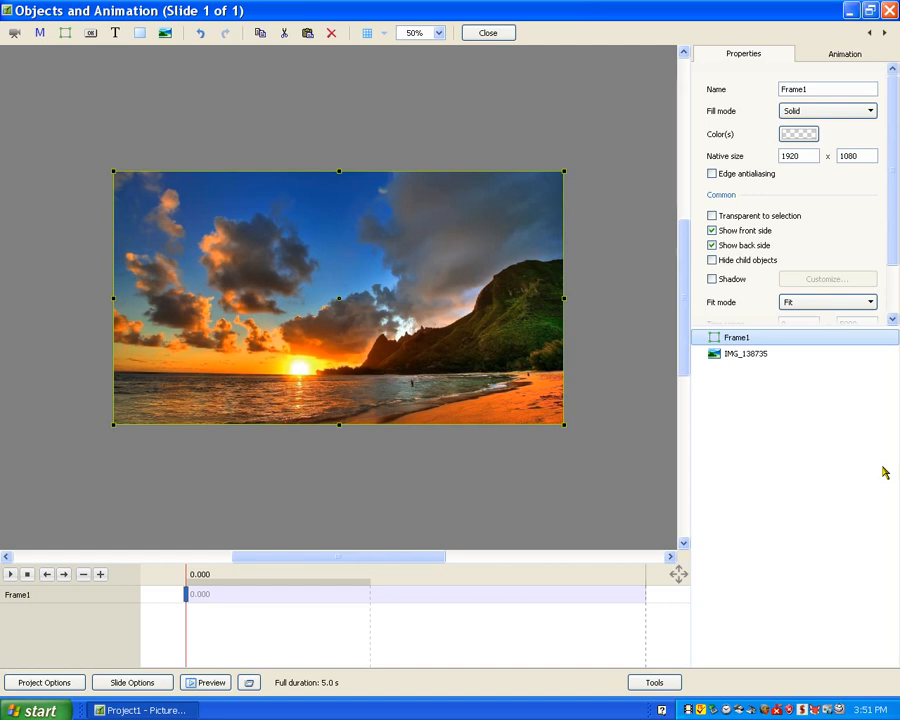
Add a video mask from dennis_alpha.wmv inside Frame1.
{"action": "right_click", "coordinate": [738, 342]}
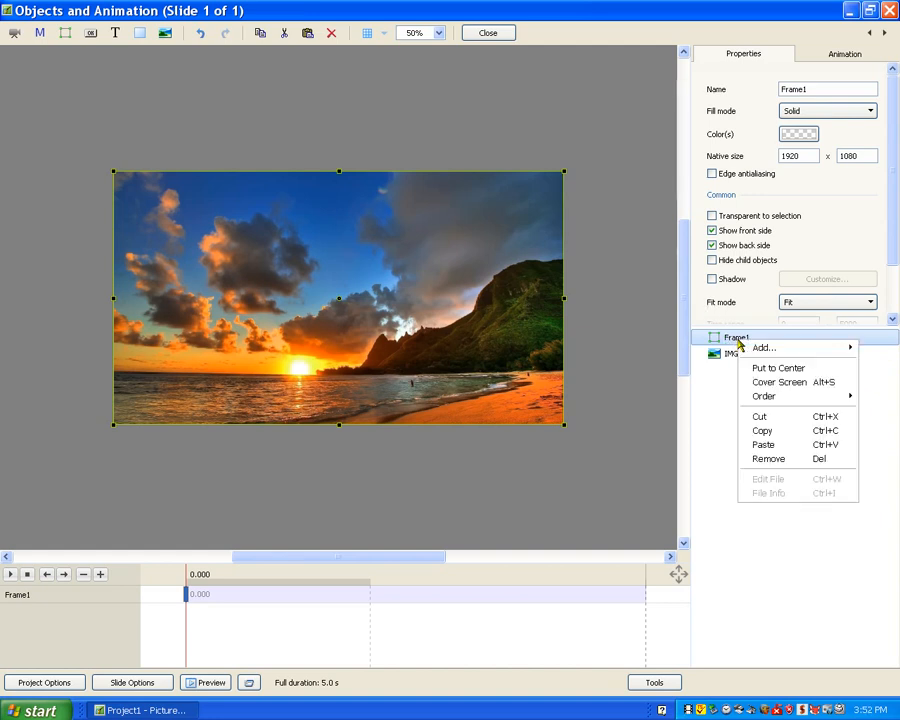
{"action": "mouse_move", "coordinate": [758, 348]}
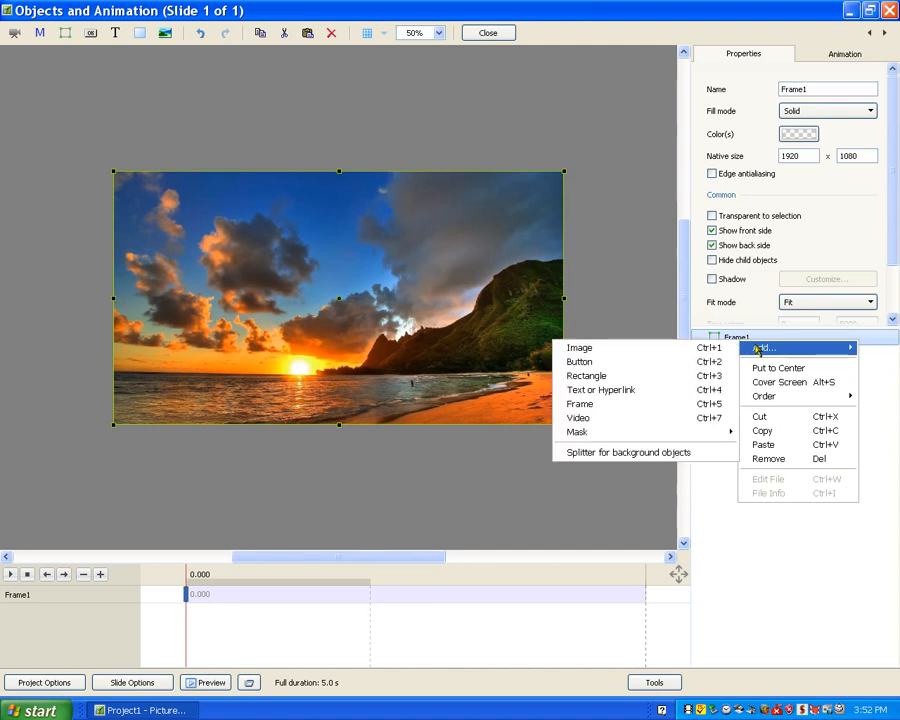
{"action": "mouse_move", "coordinate": [723, 433]}
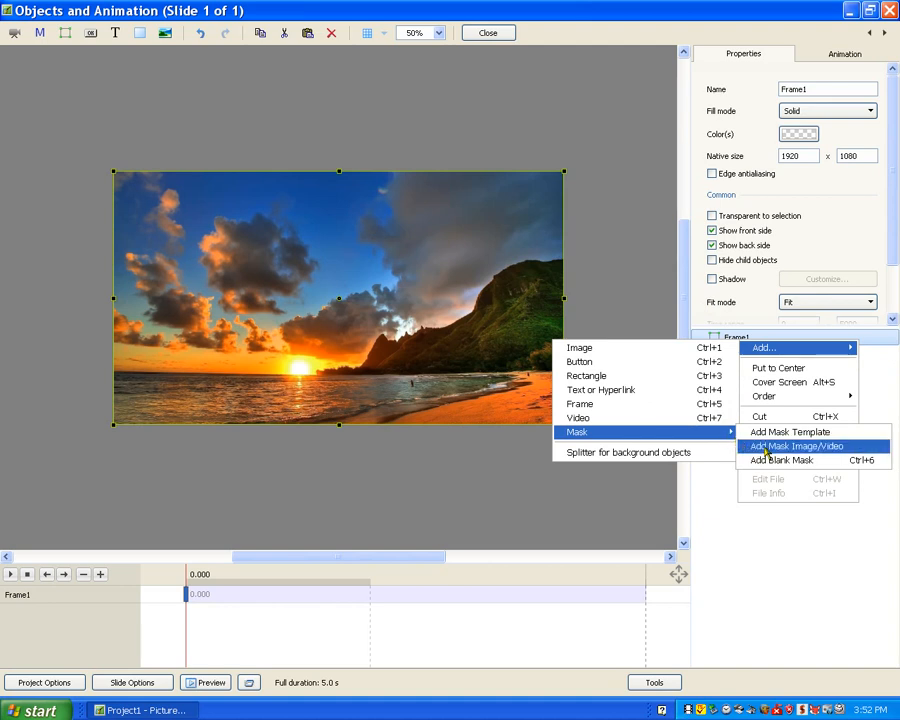
{"action": "left_click", "coordinate": [765, 452]}
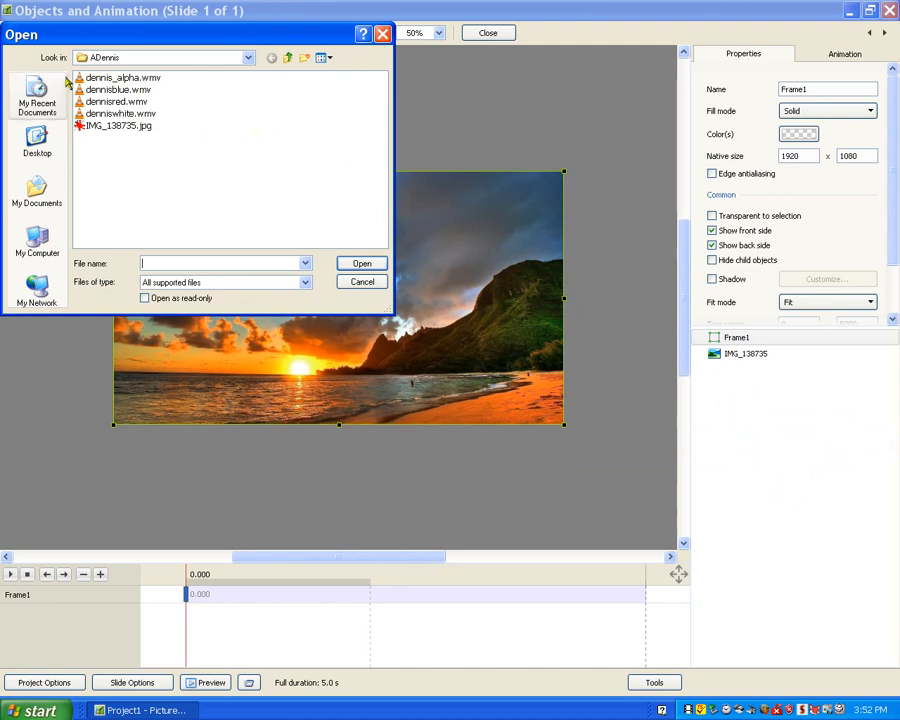
{"action": "left_click", "coordinate": [130, 79]}
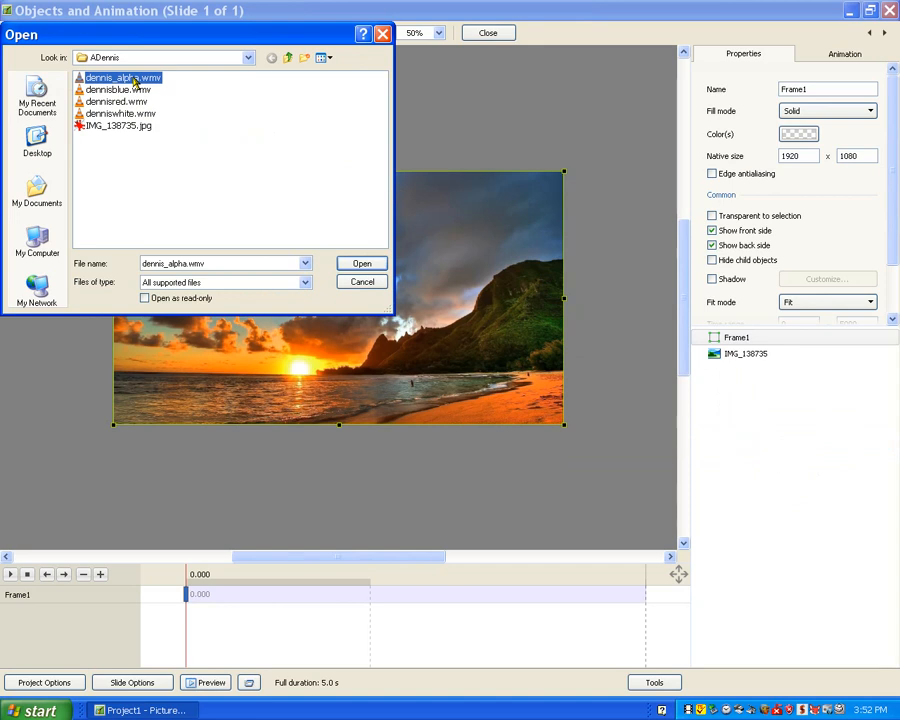
{"action": "left_click", "coordinate": [362, 263]}
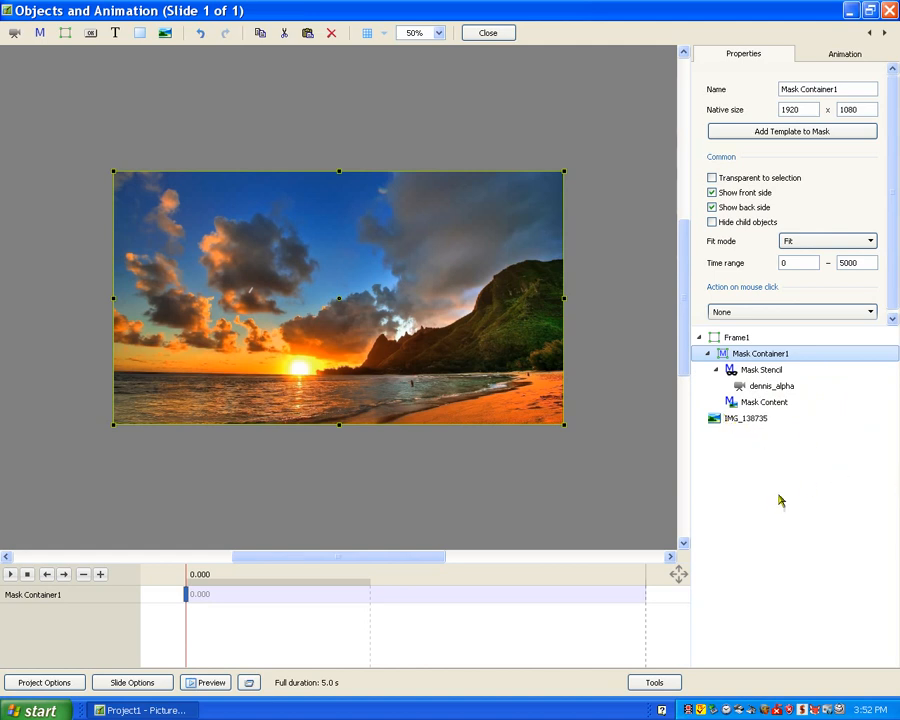
{"action": "left_click", "coordinate": [755, 403]}
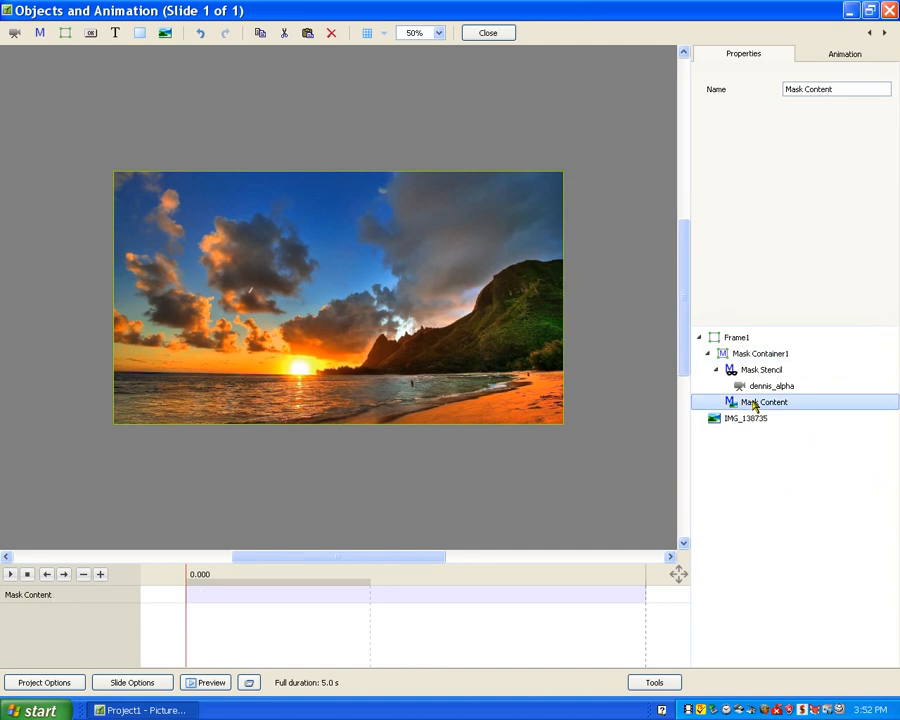
{"action": "right_click", "coordinate": [755, 404]}
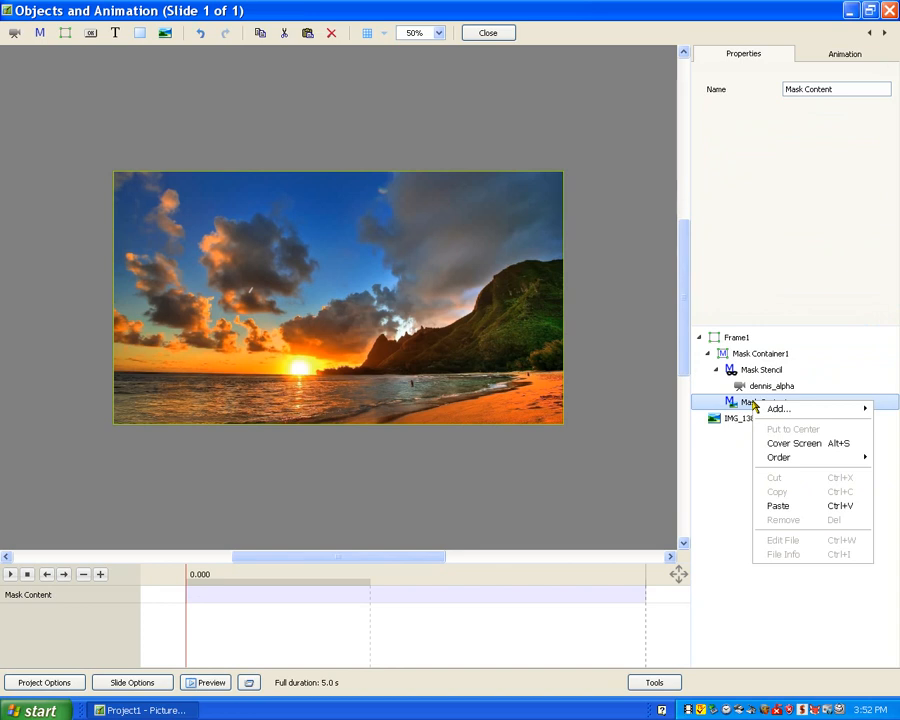
{"action": "mouse_move", "coordinate": [758, 410]}
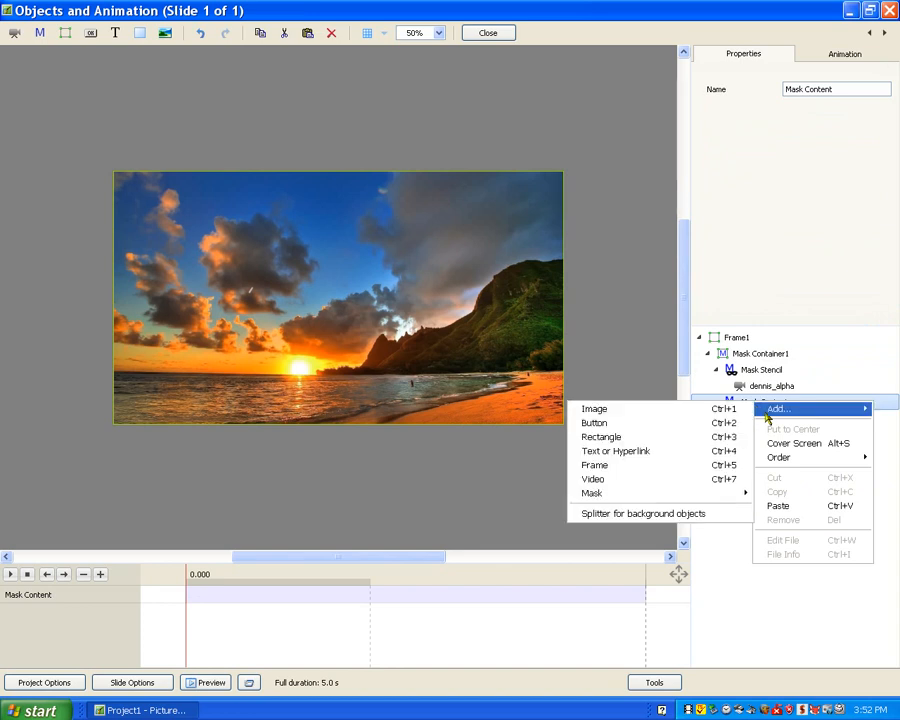
{"action": "left_click", "coordinate": [635, 479]}
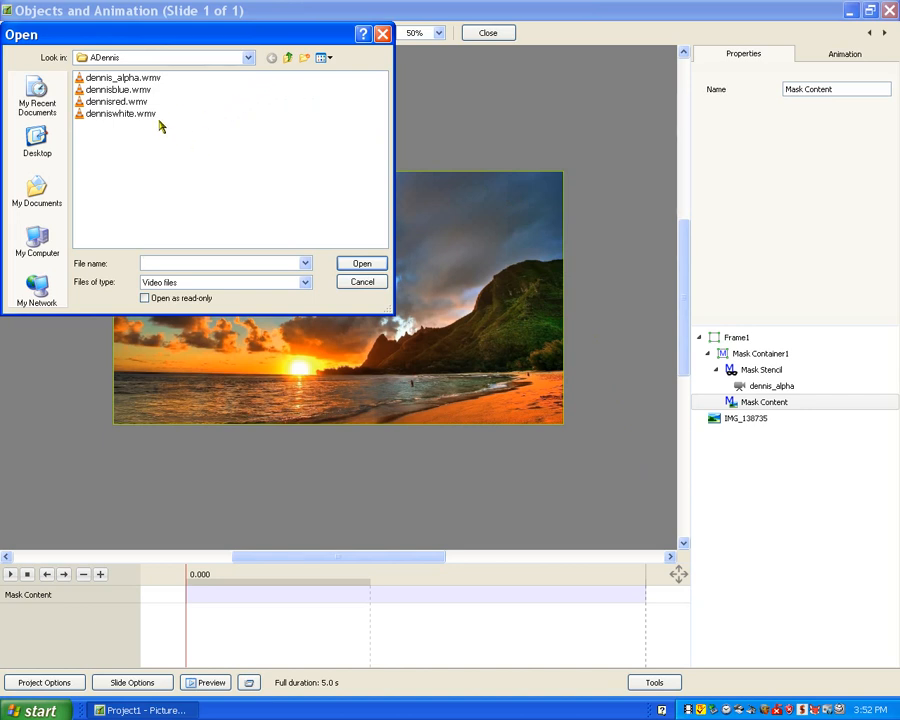
{"action": "left_click", "coordinate": [117, 115]}
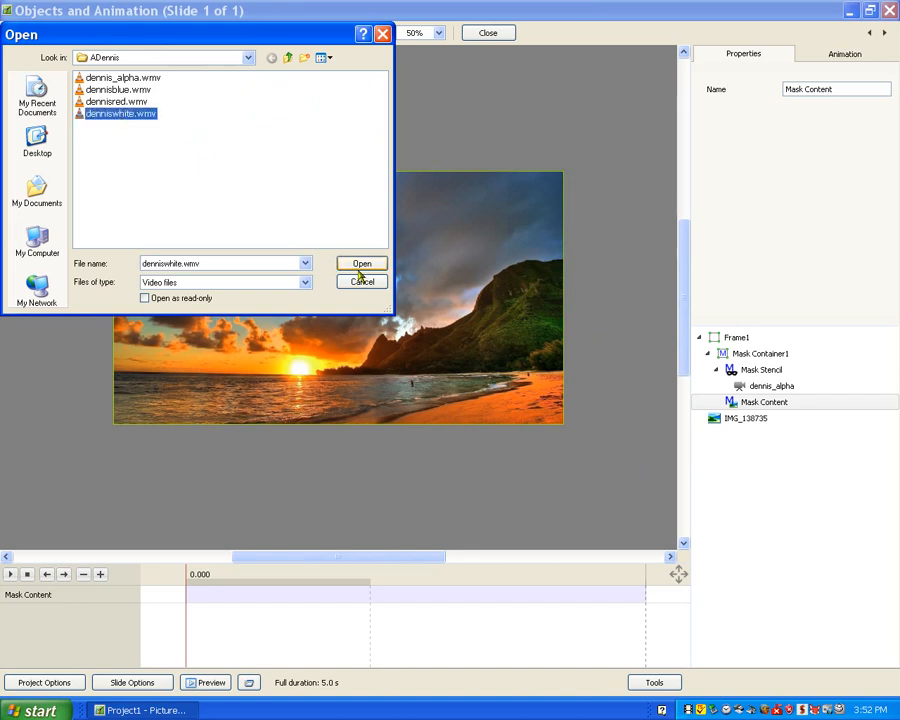
{"action": "left_click", "coordinate": [354, 266]}
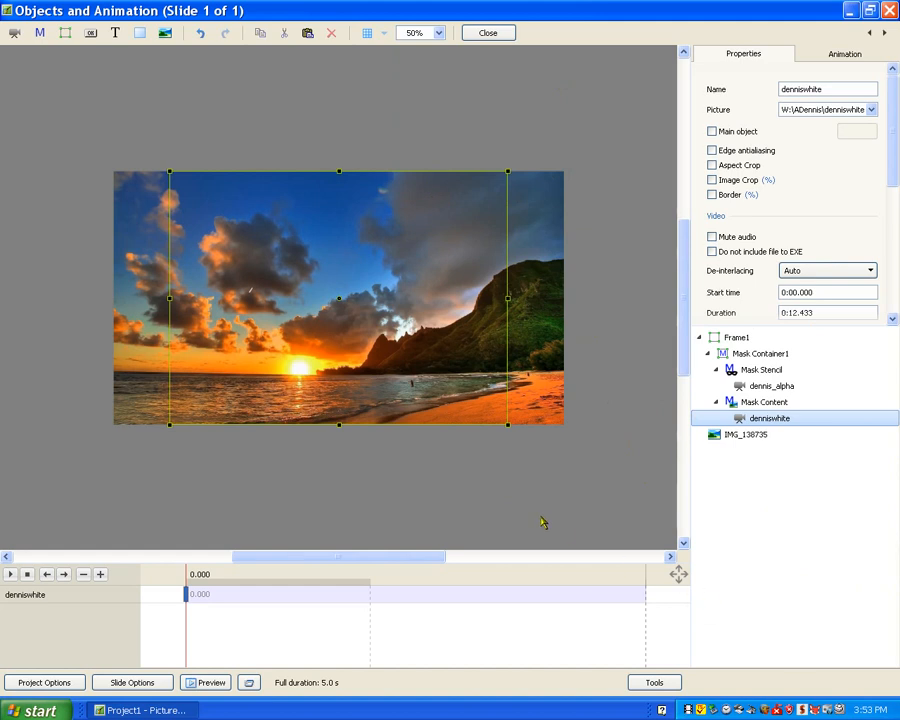
{"action": "left_click", "coordinate": [488, 33]}
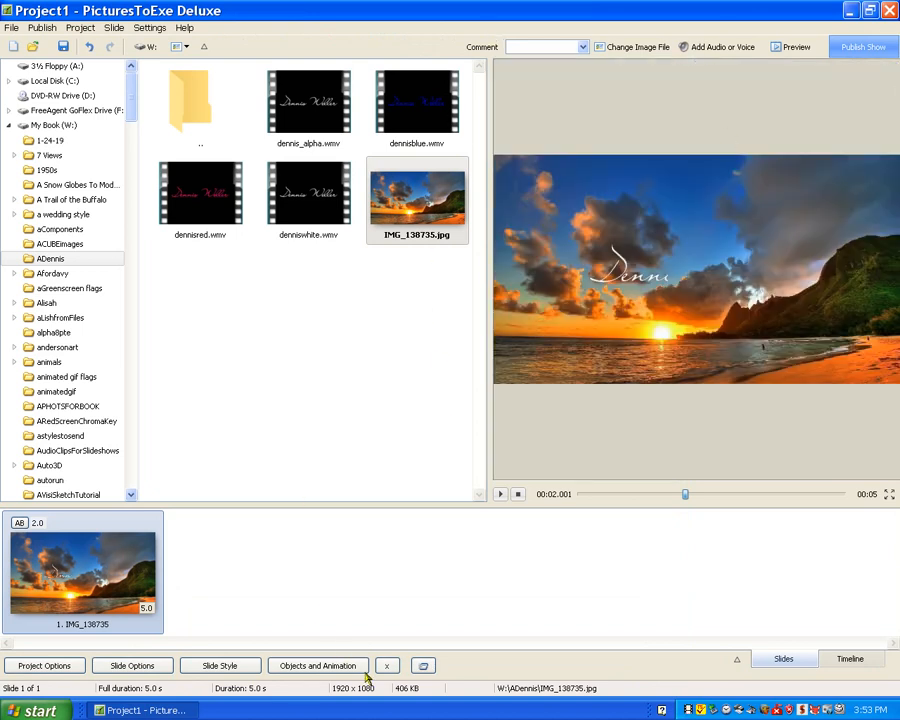
Set the slide duration to 15 seconds and preview the show.
{"action": "left_click", "coordinate": [789, 47]}
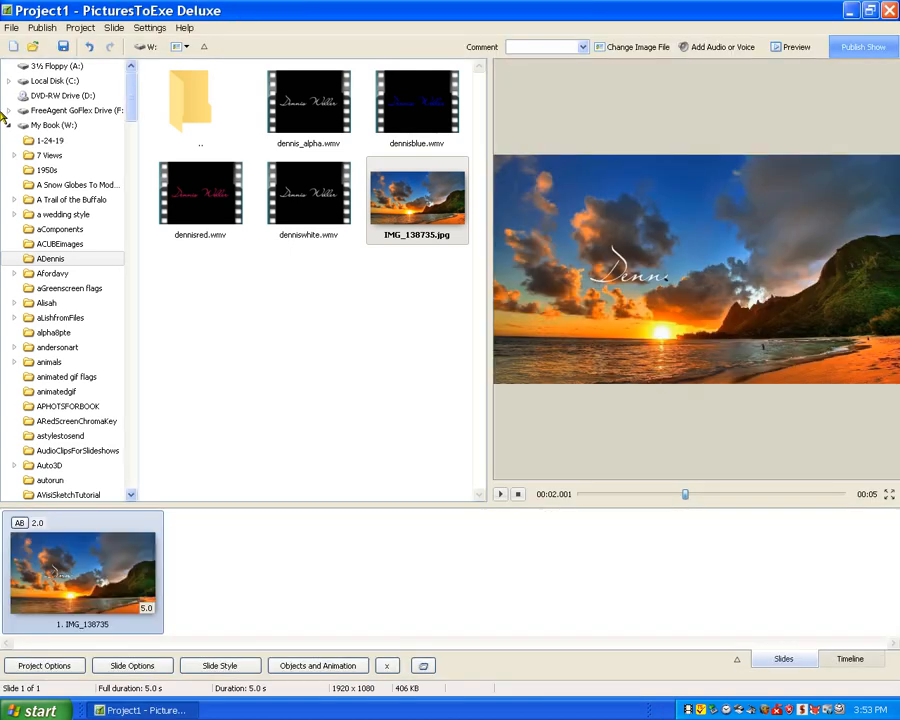
{"action": "left_click", "coordinate": [133, 667]}
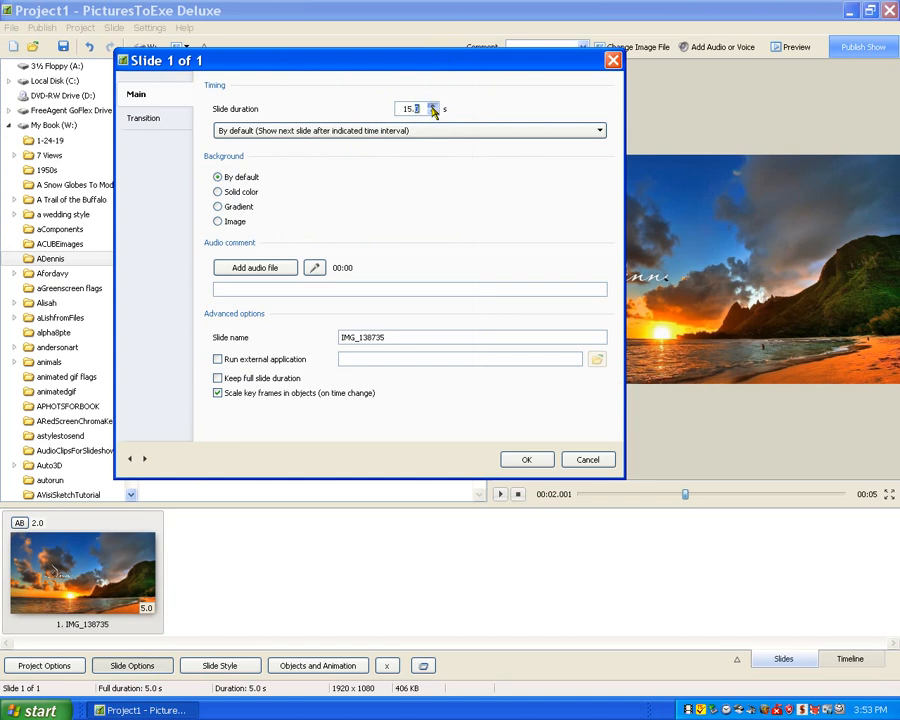
{"action": "left_click", "coordinate": [524, 459]}
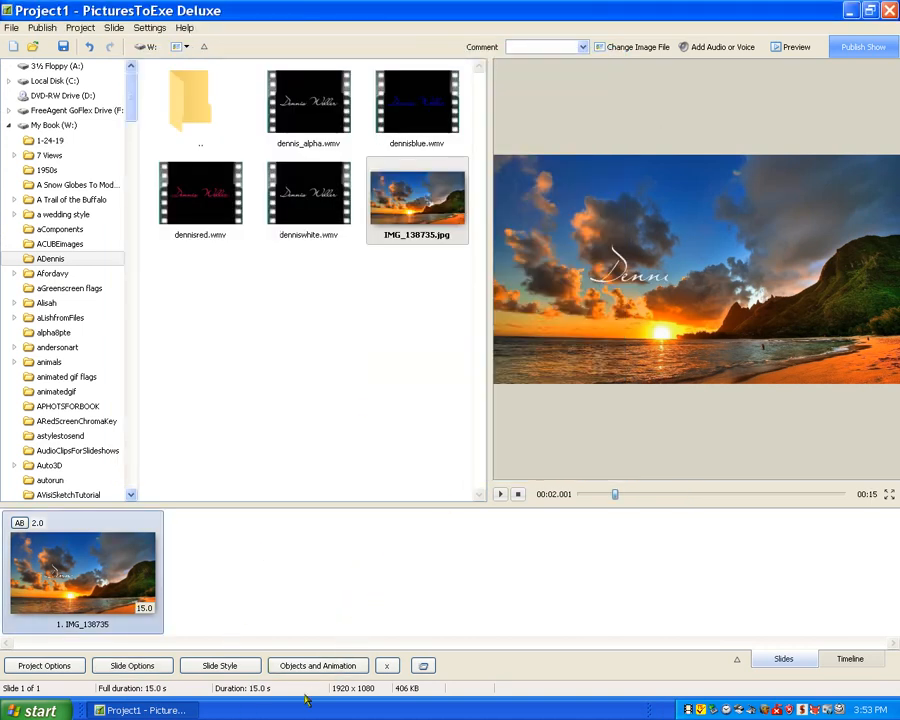
{"action": "left_click", "coordinate": [804, 50]}
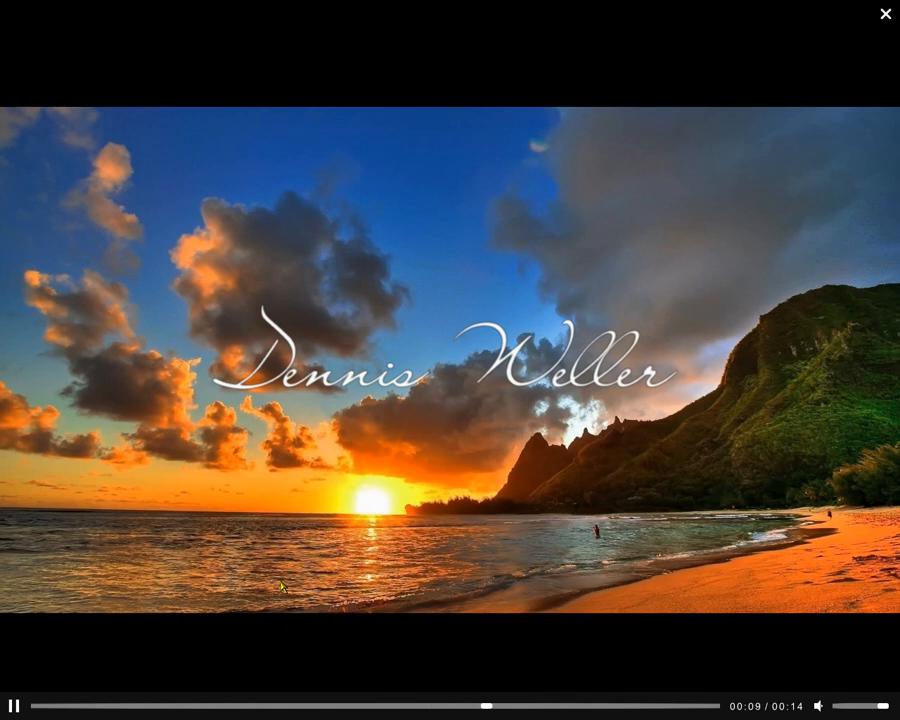
{"action": "key", "text": "Escape"}
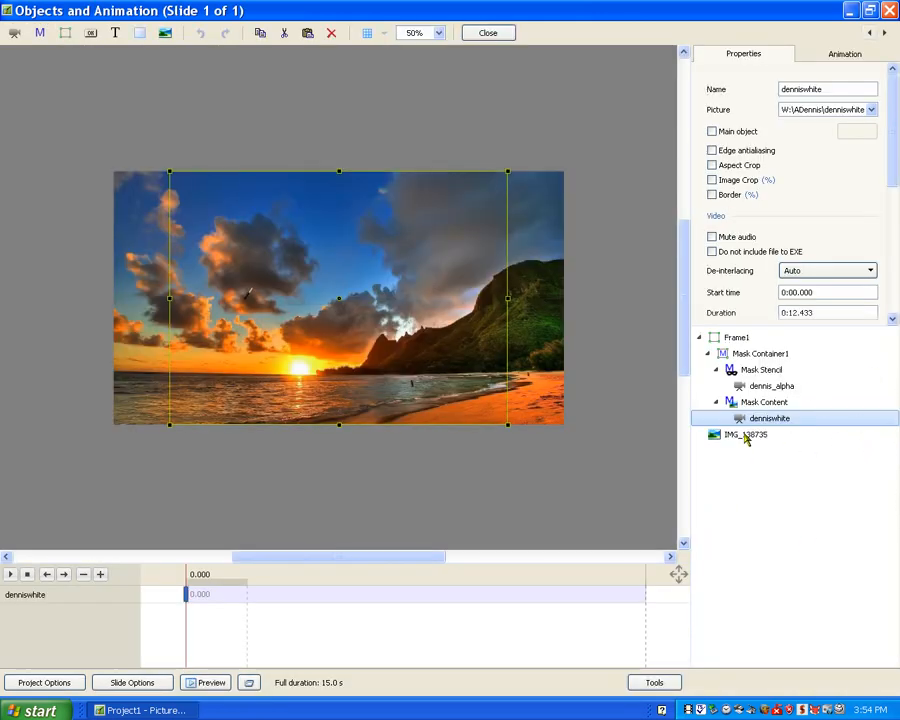
Replace the denniswhite video in the Mask Content with dennisred.wmv and close the objects editor.
{"action": "left_click", "coordinate": [871, 111]}
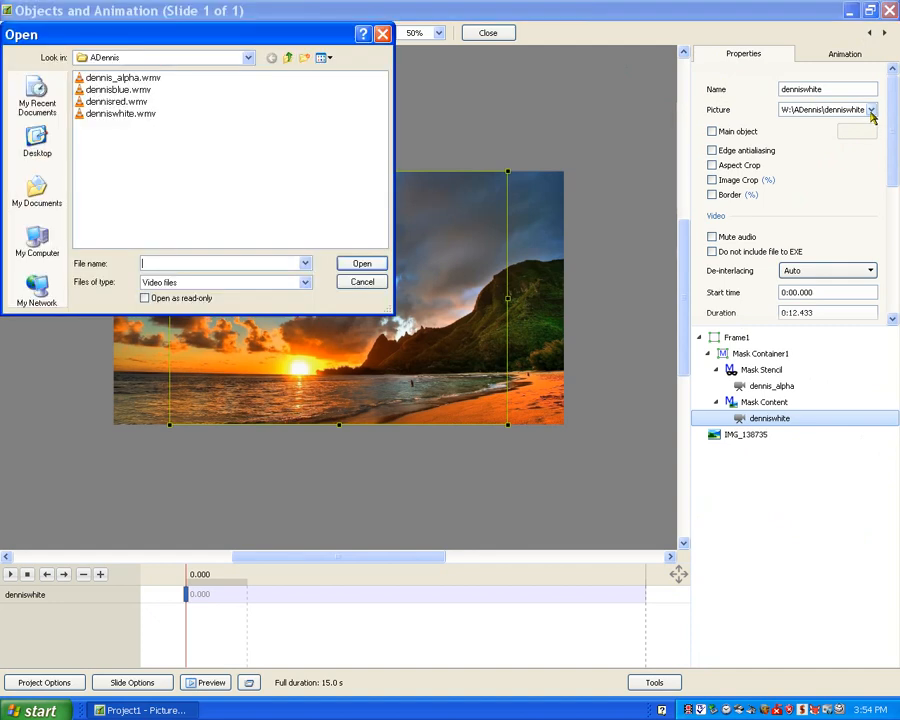
{"action": "left_click", "coordinate": [95, 104]}
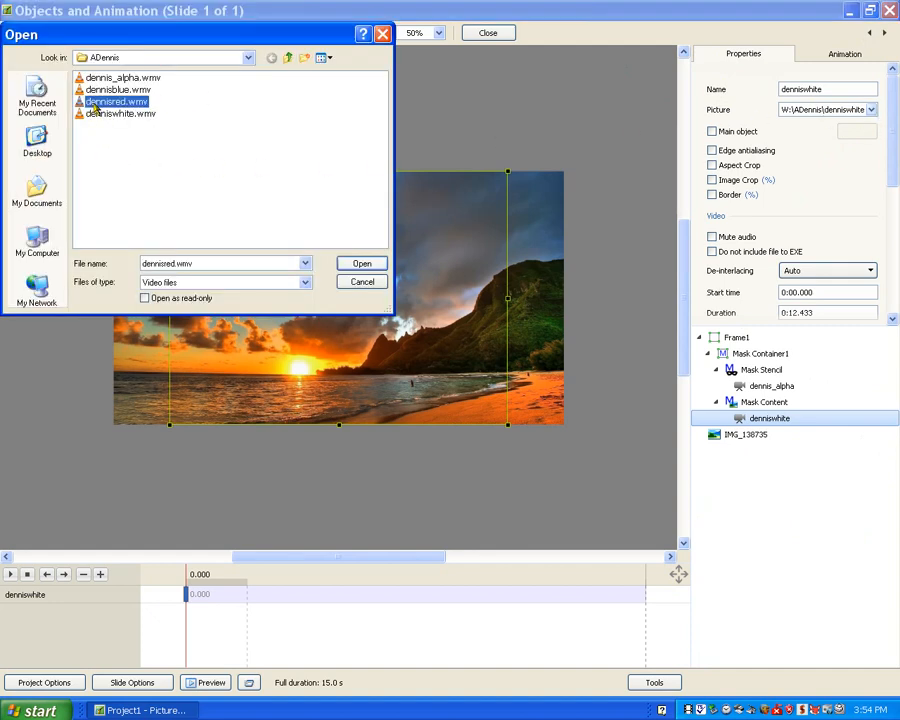
{"action": "left_click", "coordinate": [362, 262]}
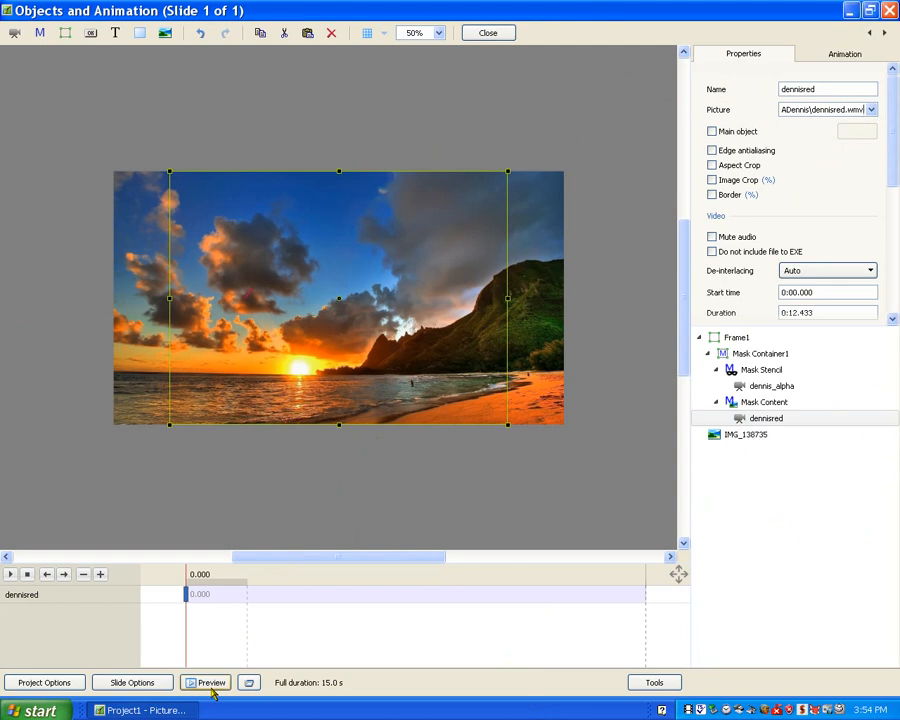
{"action": "left_click", "coordinate": [486, 34]}
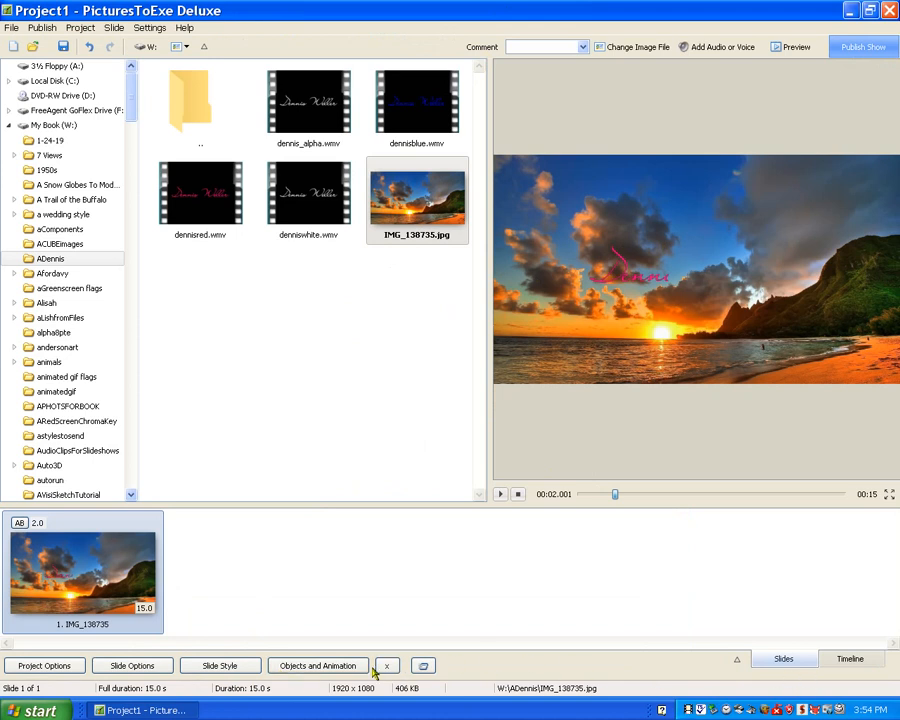
Preview the slide from its start to check the red signature animation.
{"action": "left_click", "coordinate": [790, 47]}
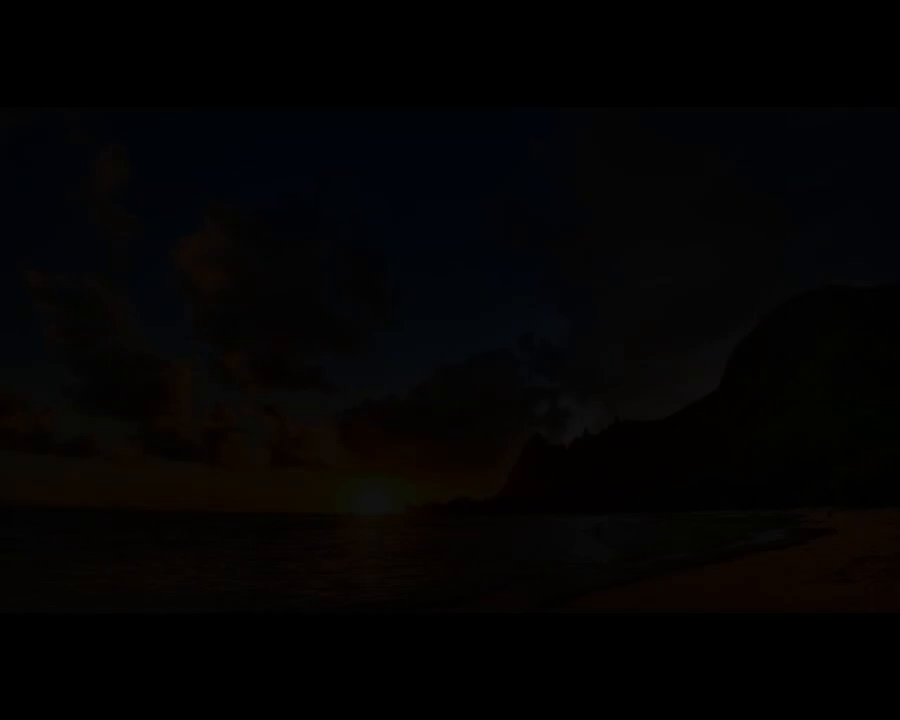
{"action": "key", "text": "Escape"}
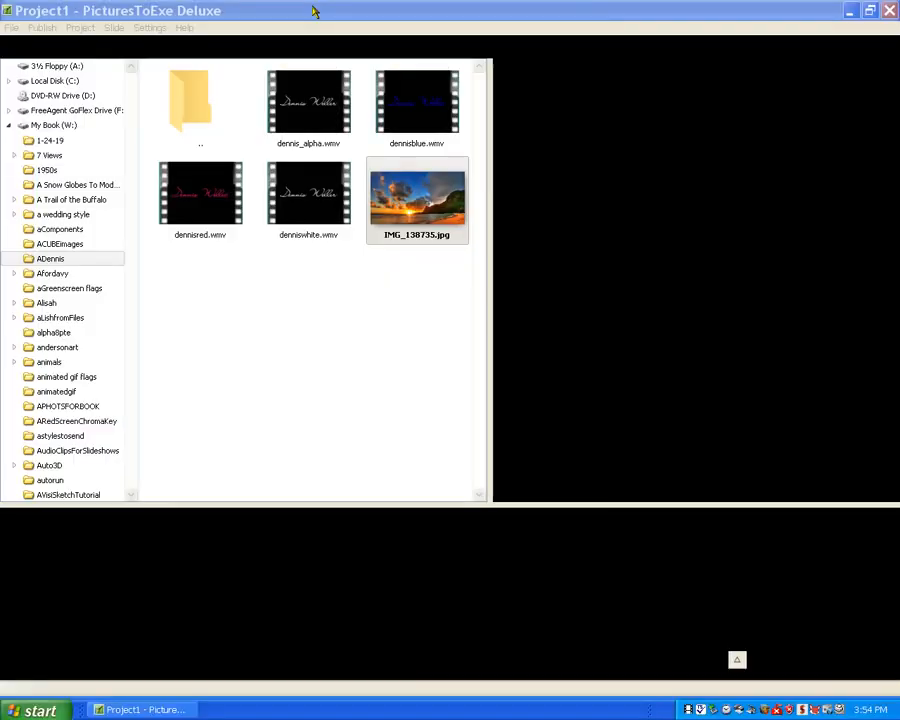
{"action": "left_click", "coordinate": [501, 495]}
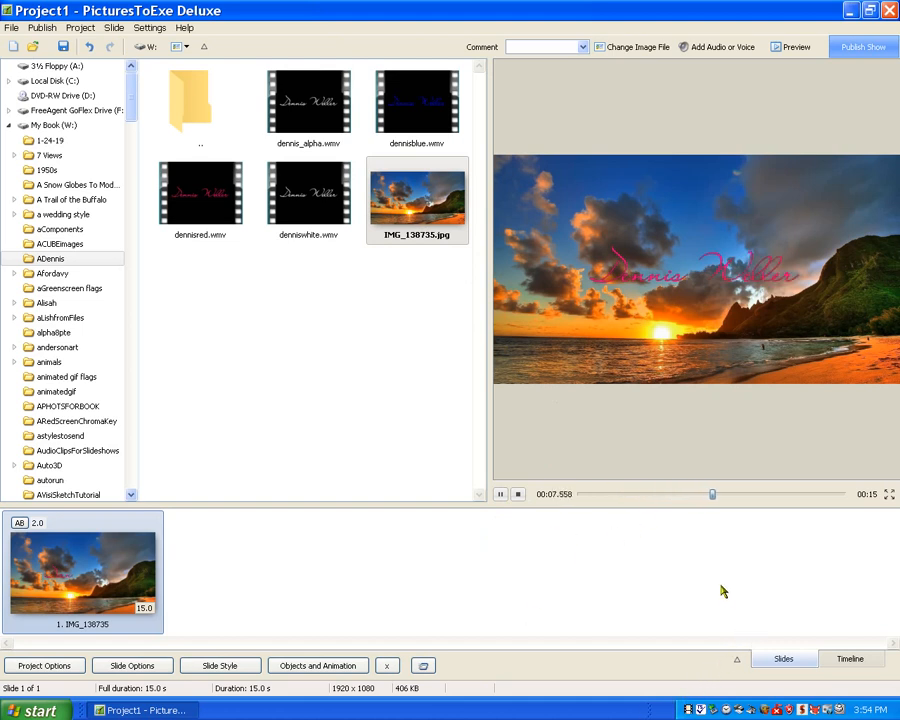
{"action": "left_click", "coordinate": [500, 494]}
{"action": "left_click_drag", "start_coordinate": [736, 497], "coordinate": [571, 497]}
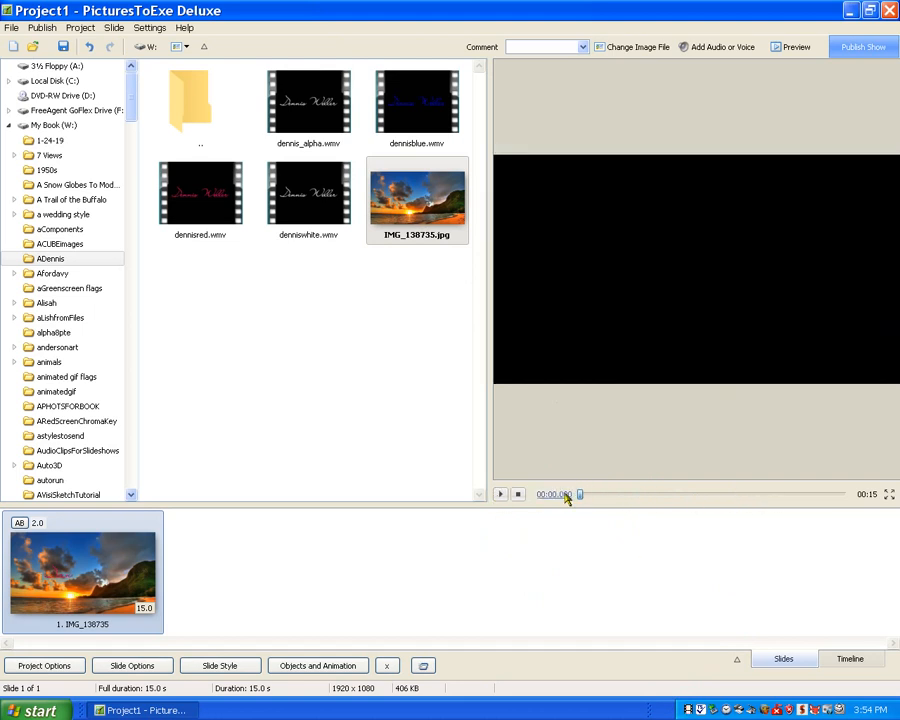
{"action": "left_click", "coordinate": [500, 494]}
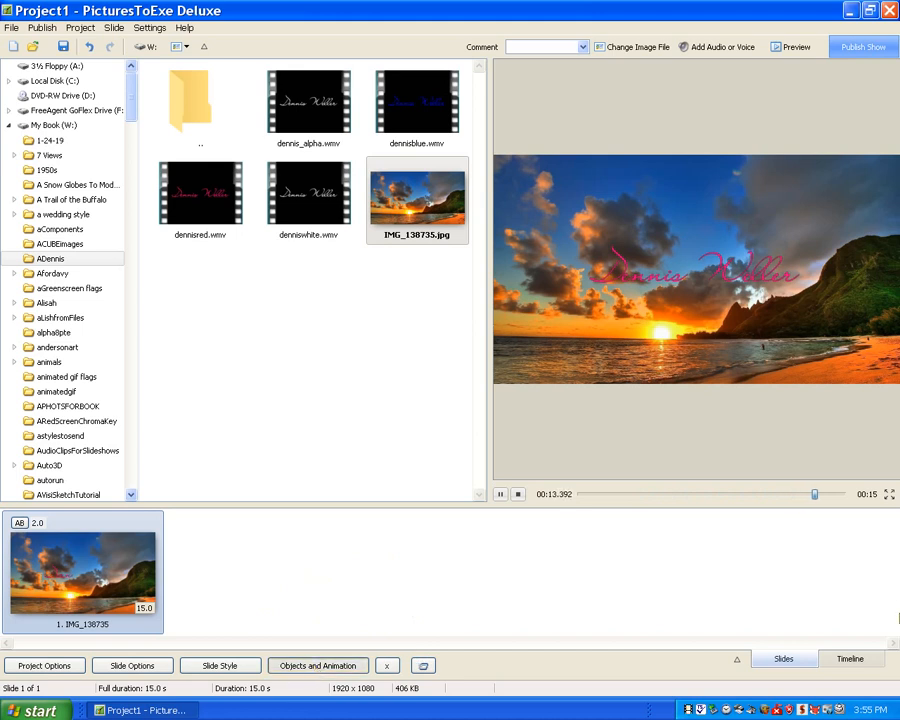
Replace the dennisred video in the Mask Content with dennisblue.wmv and preview the slide from its start.
{"action": "left_click", "coordinate": [318, 665]}
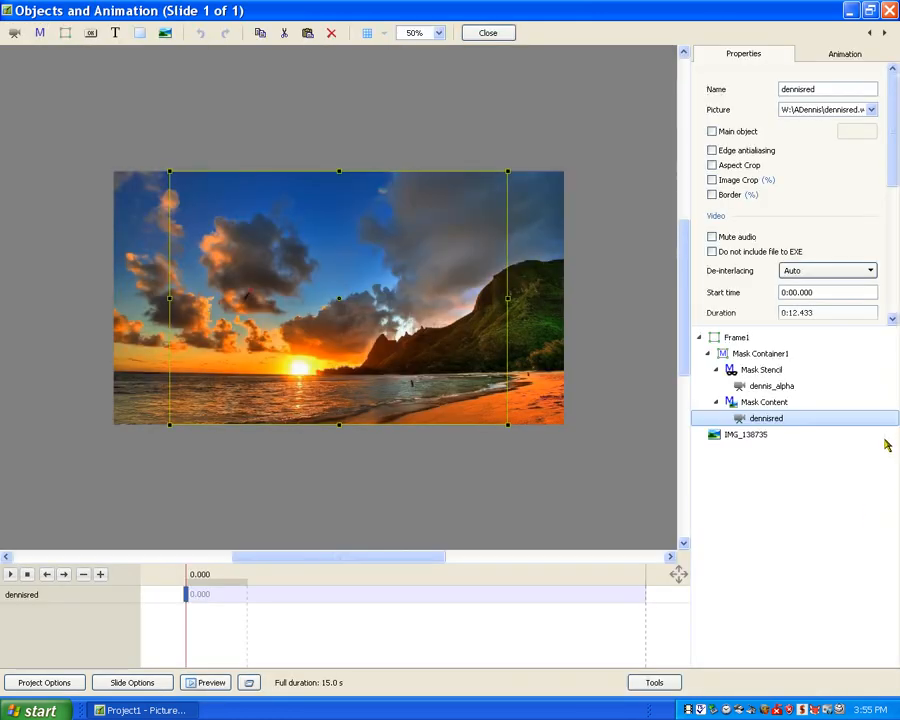
{"action": "left_click", "coordinate": [871, 110]}
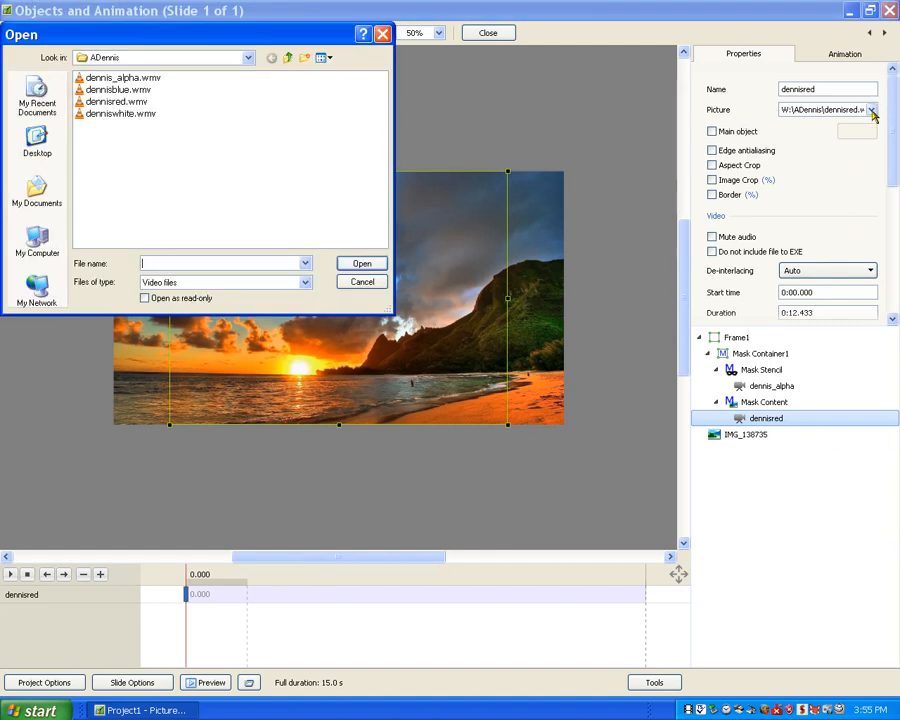
{"action": "left_click", "coordinate": [129, 93]}
{"action": "left_click", "coordinate": [362, 263]}
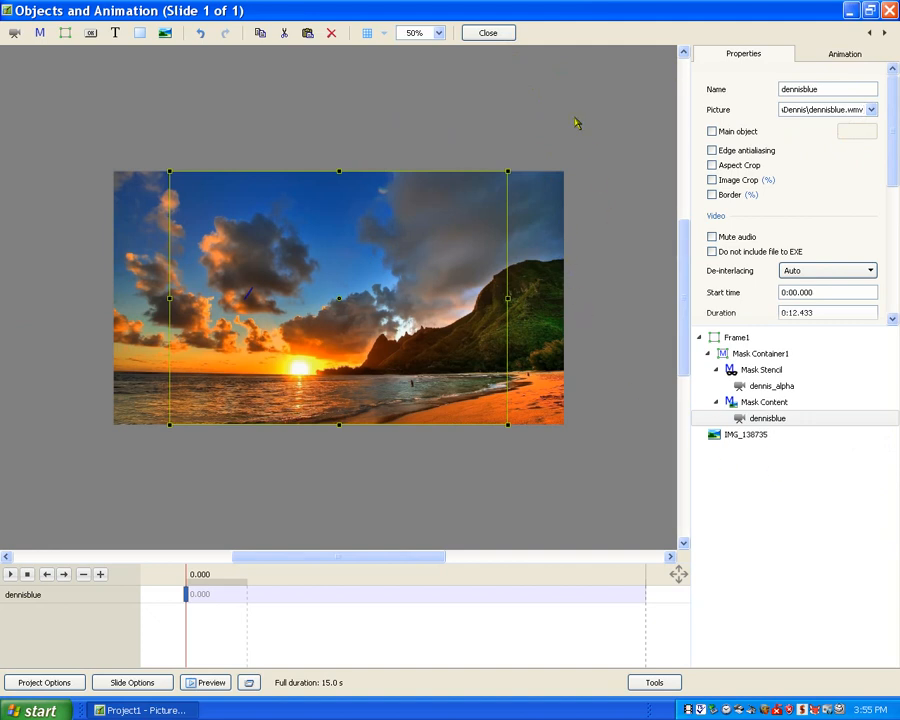
{"action": "left_click", "coordinate": [496, 34]}
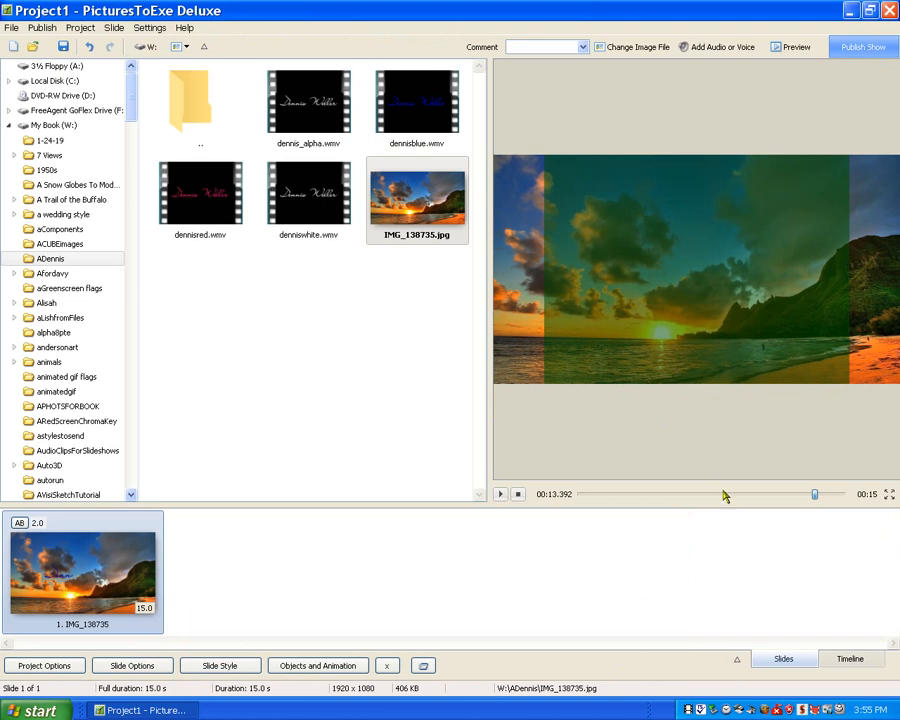
{"action": "left_click_drag", "start_coordinate": [814, 499], "coordinate": [540, 494]}
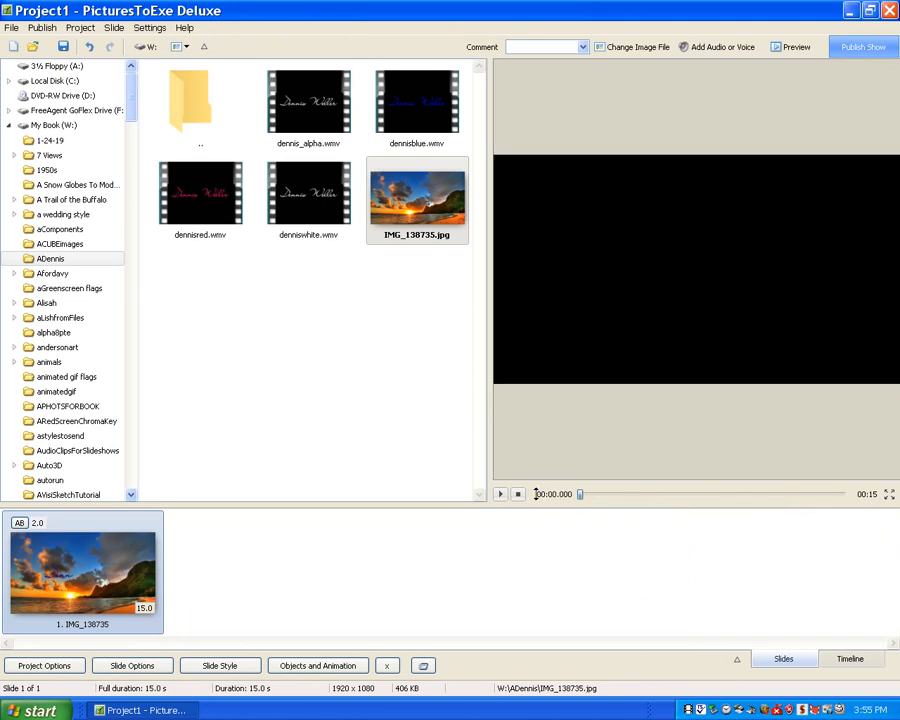
{"action": "left_click", "coordinate": [501, 495]}
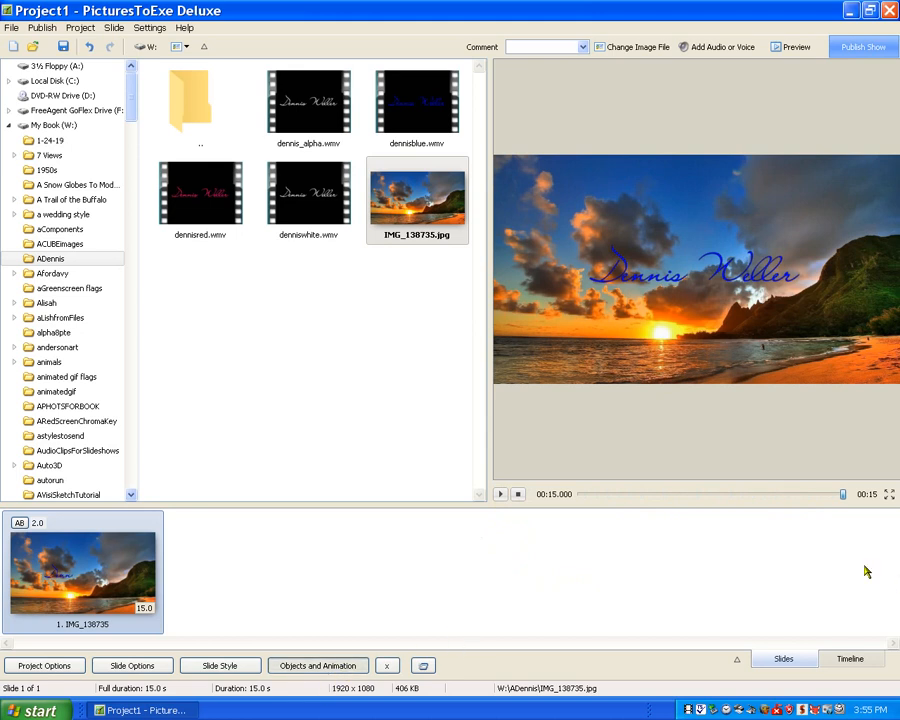
Add a Hue / Saturation colour correction to the dennisblue video and set its hue to -130.
{"action": "key", "text": "ctrl+b"}
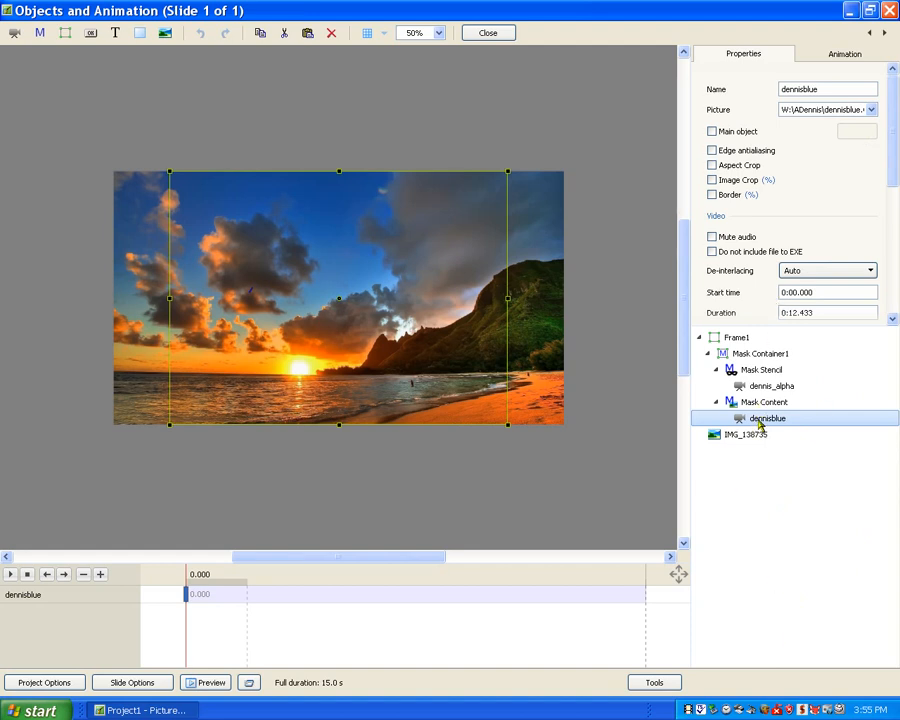
{"action": "left_click", "coordinate": [845, 55]}
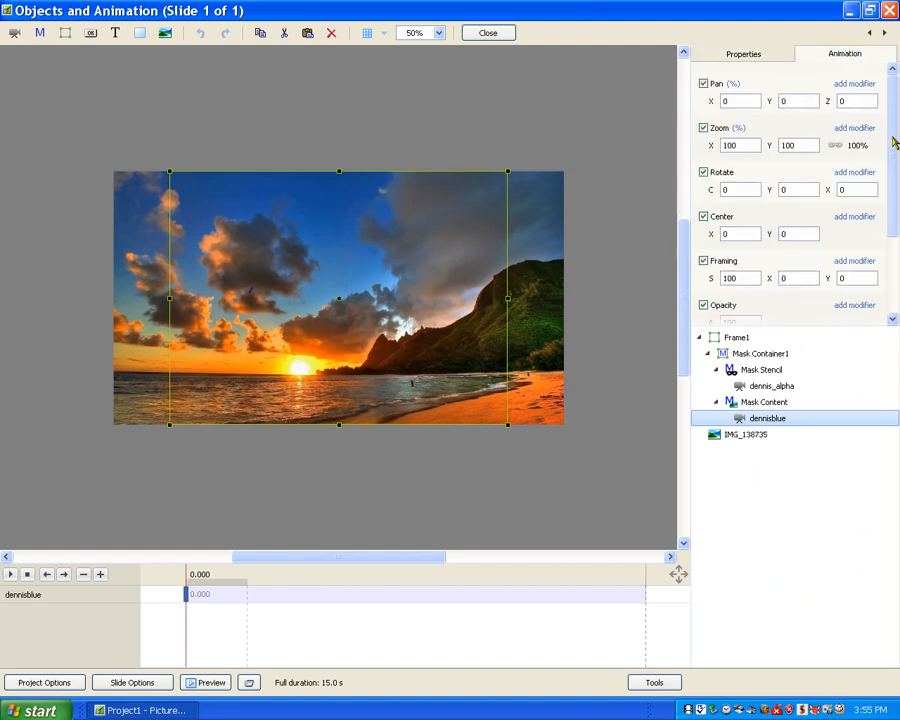
{"action": "scroll", "coordinate": [895, 143], "scroll_direction": "down", "scroll_amount": 3}
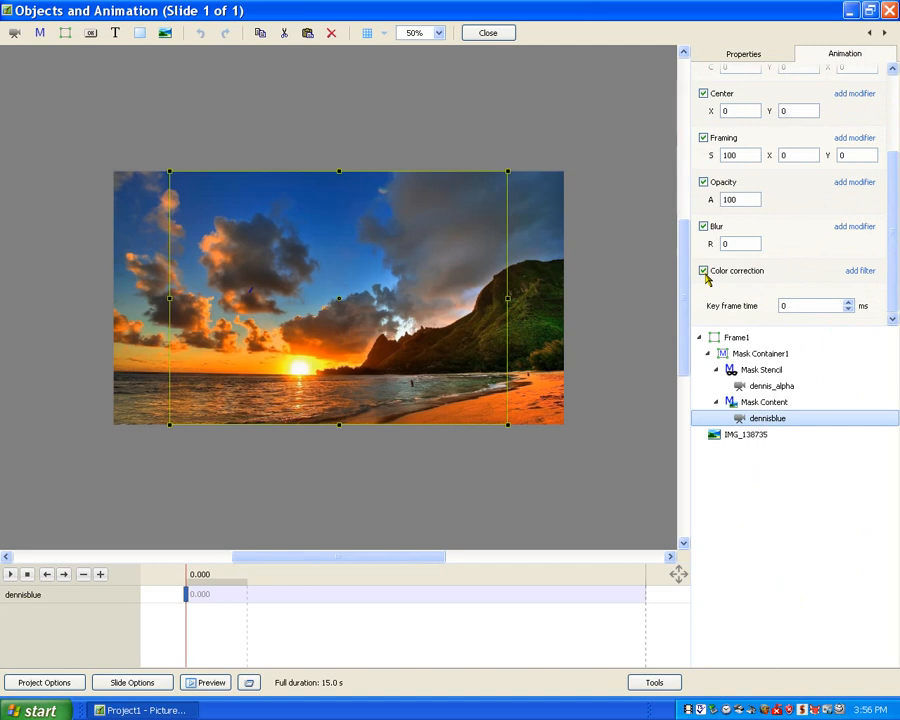
{"action": "left_click", "coordinate": [860, 272]}
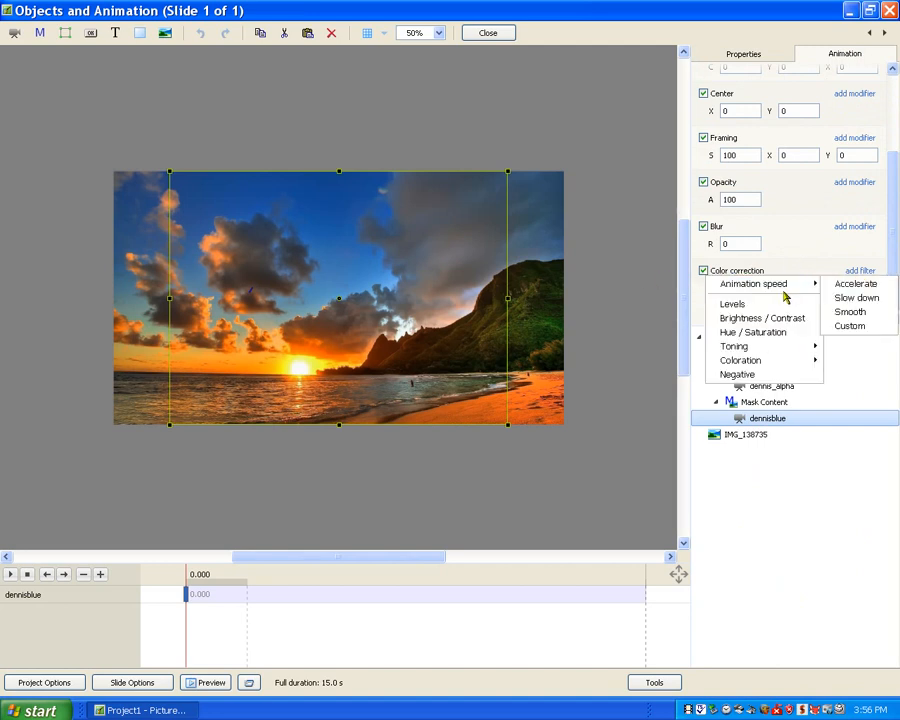
{"action": "left_click", "coordinate": [754, 334]}
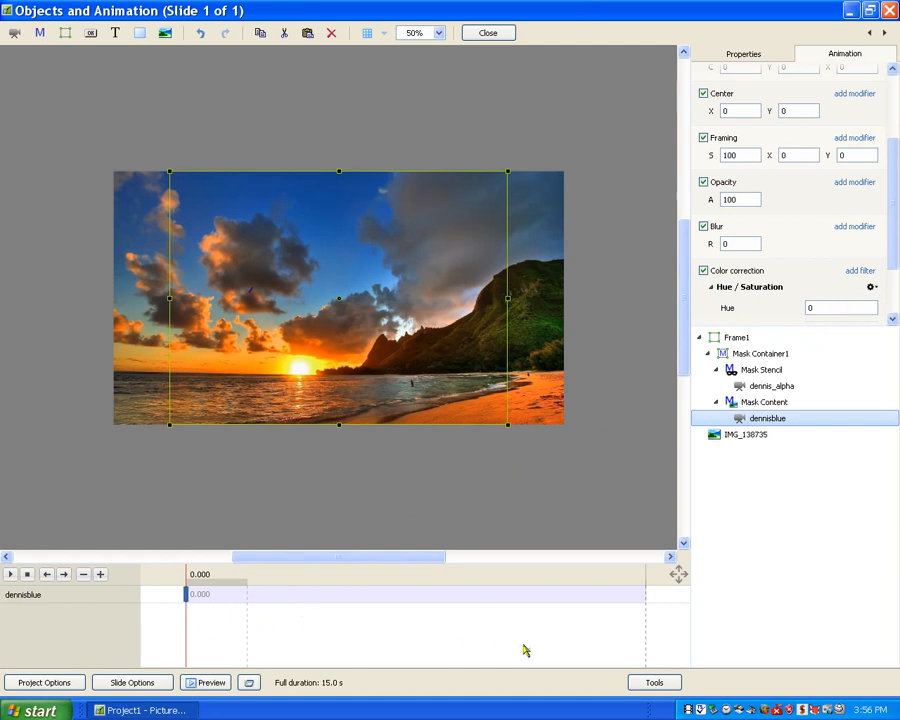
{"action": "left_click_drag", "start_coordinate": [187, 640], "coordinate": [575, 638]}
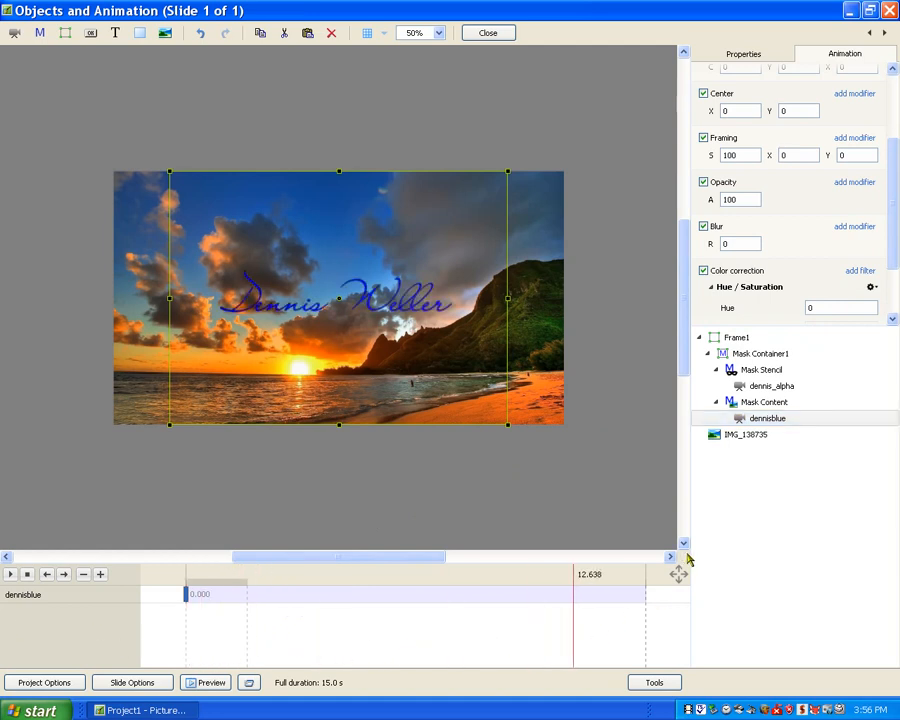
{"action": "left_click_drag", "start_coordinate": [792, 307], "coordinate": [705, 315]}
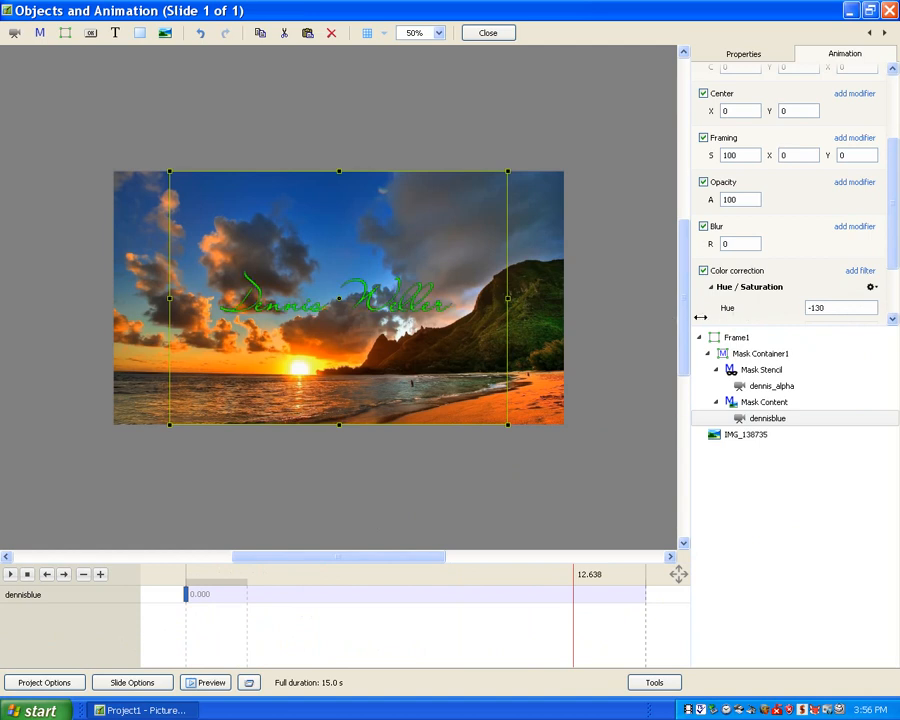
Close the objects editor and preview the slide to check the recoloured signature animation.
{"action": "left_click", "coordinate": [511, 35]}
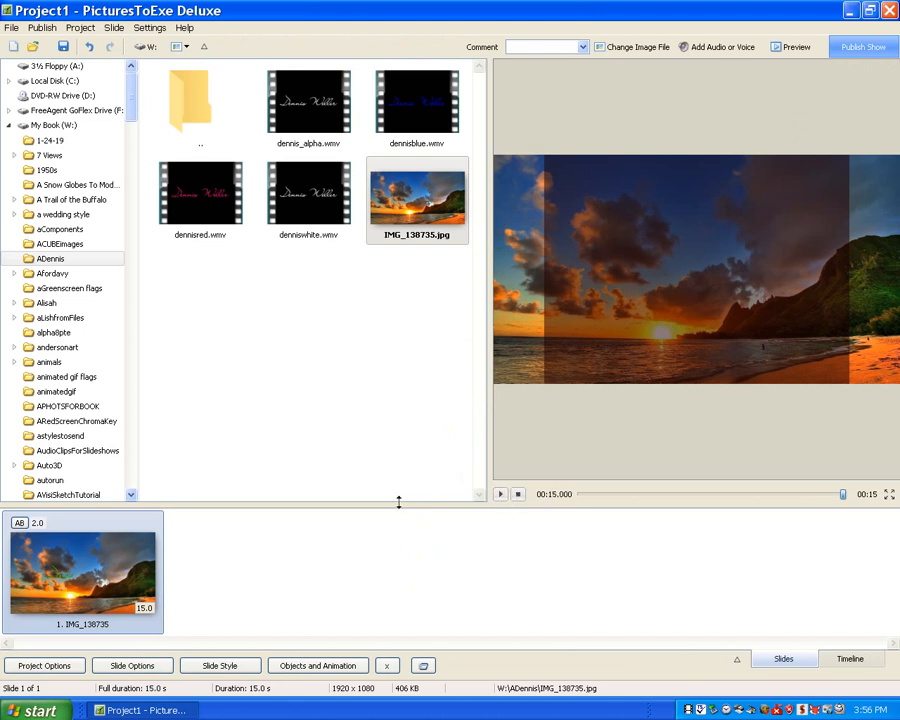
{"action": "left_click", "coordinate": [500, 494]}
{"action": "left_click", "coordinate": [500, 494]}
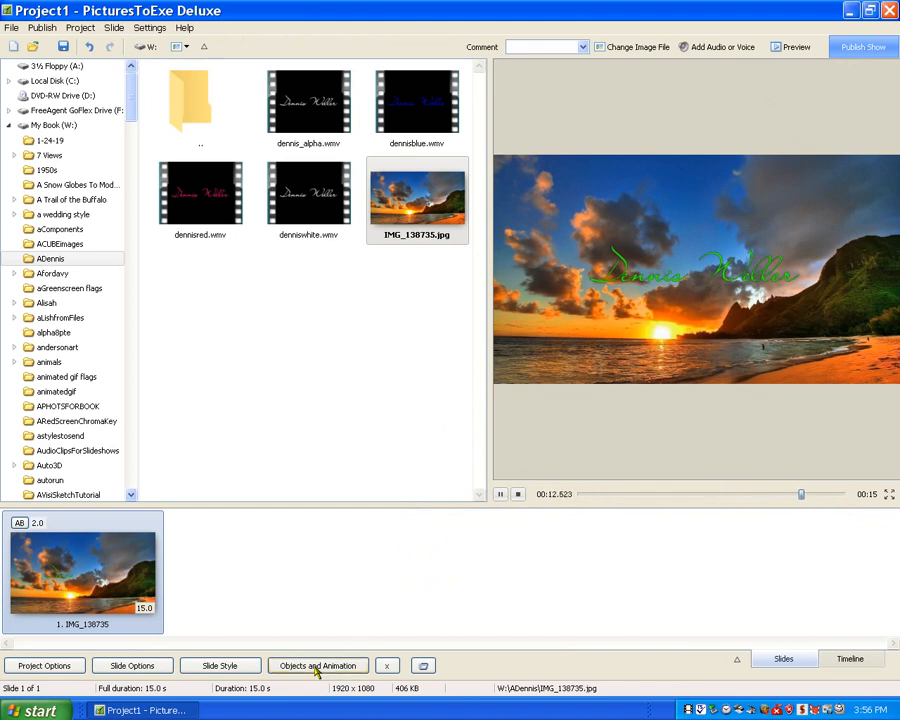
Scale Frame1 to about 42.6%, move it over the hillside at pan about 75.6, 20, and rotate it about -27.5 degrees.
{"action": "key", "text": "ctrl+b"}
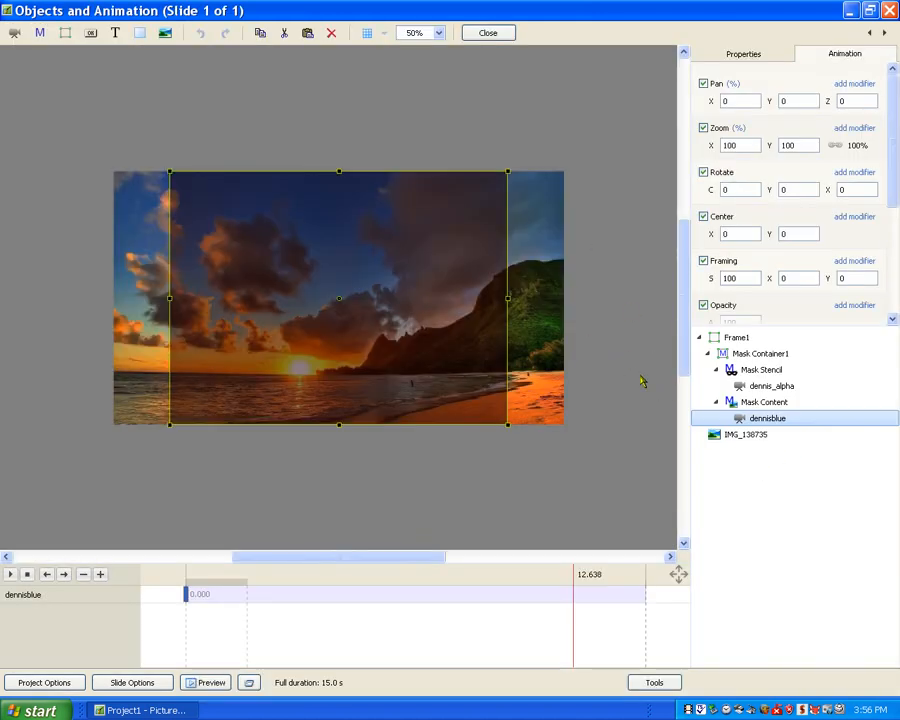
{"action": "left_click", "coordinate": [738, 337]}
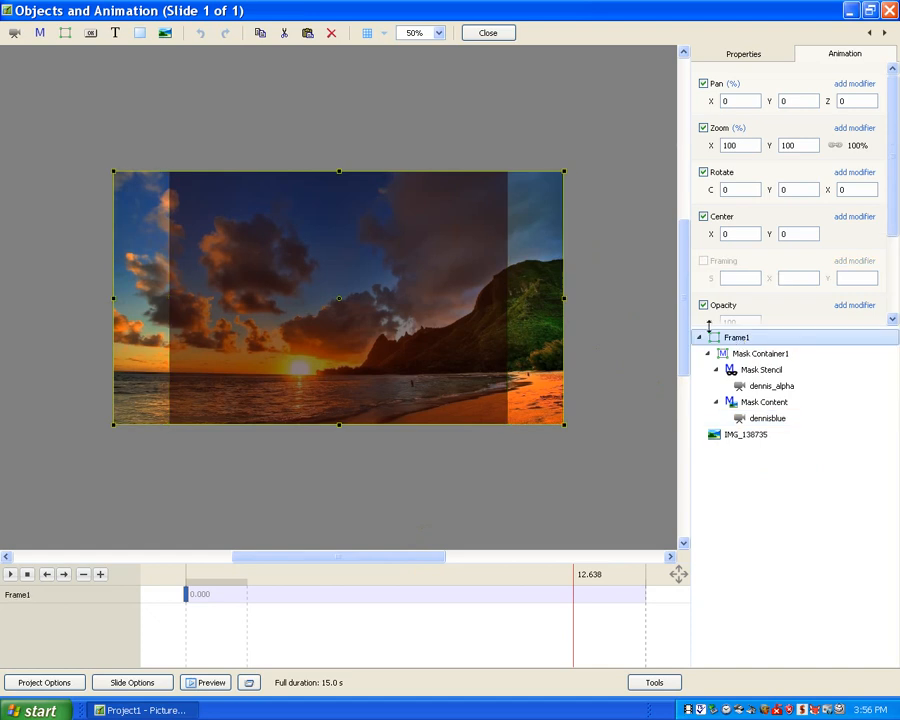
{"action": "left_click", "coordinate": [514, 640]}
{"action": "left_click_drag", "start_coordinate": [431, 644], "coordinate": [458, 638]}
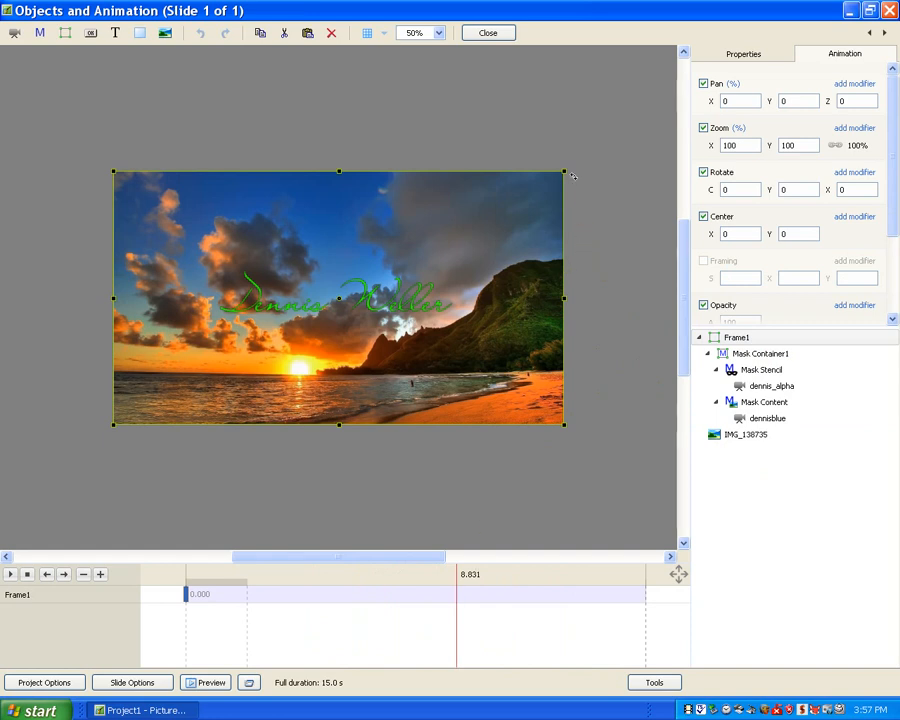
{"action": "left_click_drag", "start_coordinate": [568, 170], "coordinate": [535, 334]}
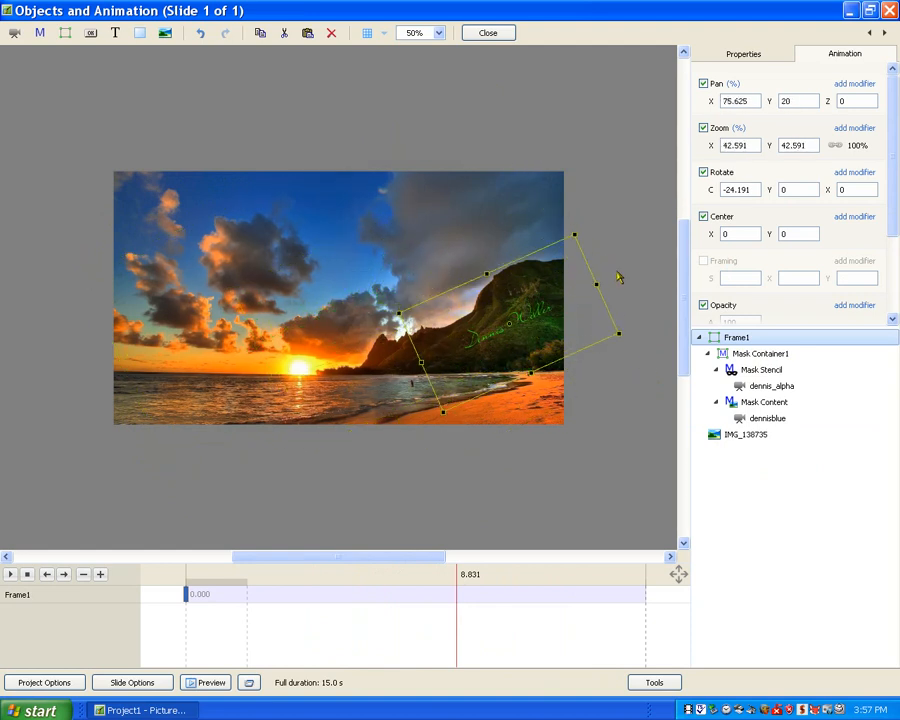
{"action": "left_click_drag", "start_coordinate": [606, 283], "coordinate": [604, 277]}
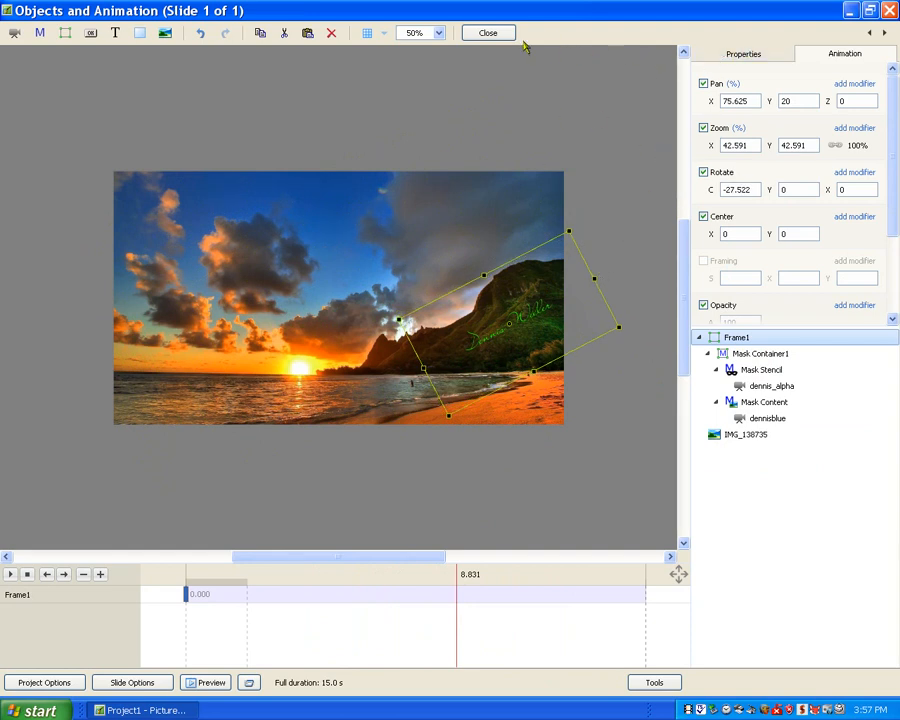
{"action": "left_click", "coordinate": [488, 34]}
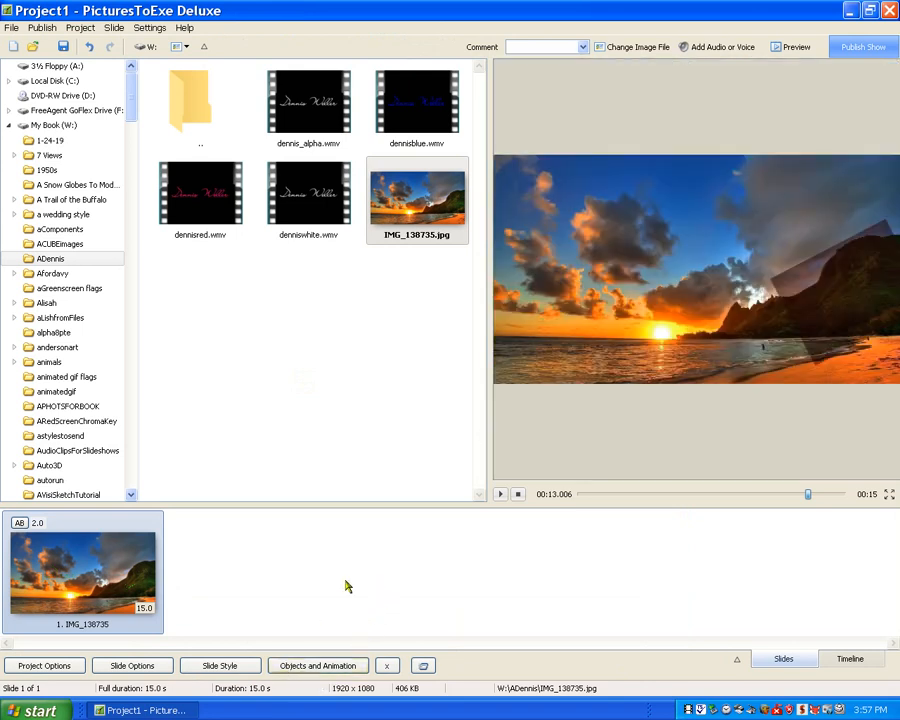
{"action": "left_click_drag", "start_coordinate": [808, 494], "coordinate": [478, 512]}
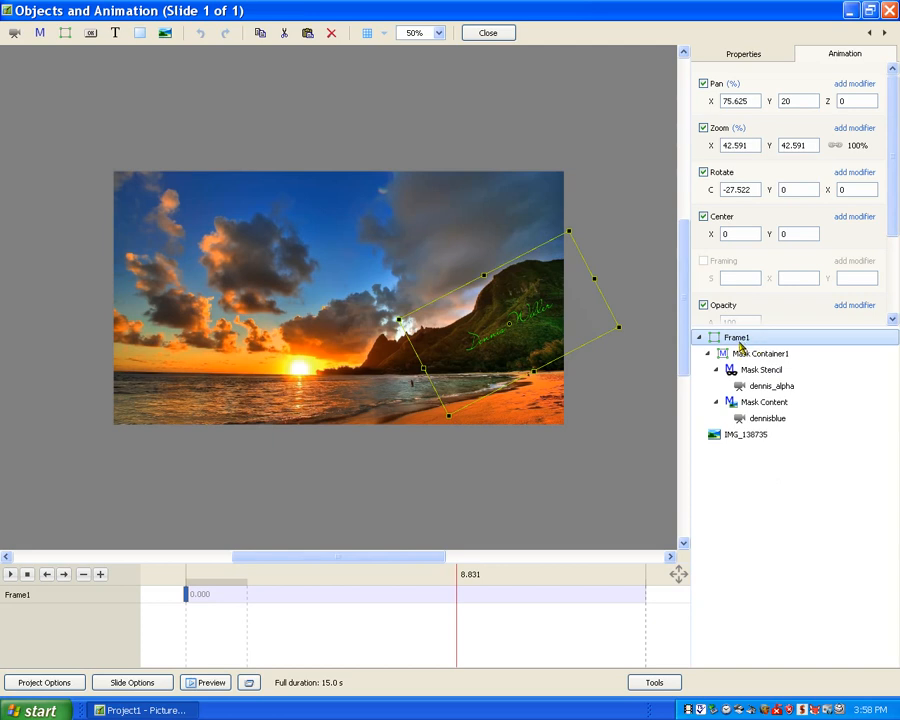
Remove Frame1 with its mask contents and add a fresh frame above the sunset image.
{"action": "right_click", "coordinate": [741, 348]}
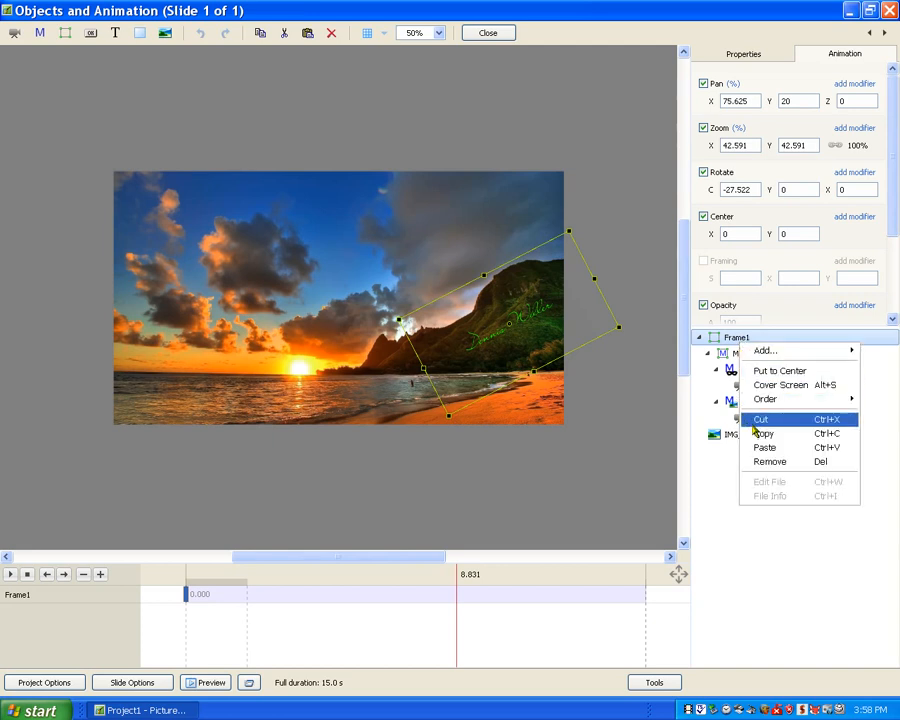
{"action": "mouse_move", "coordinate": [773, 400]}
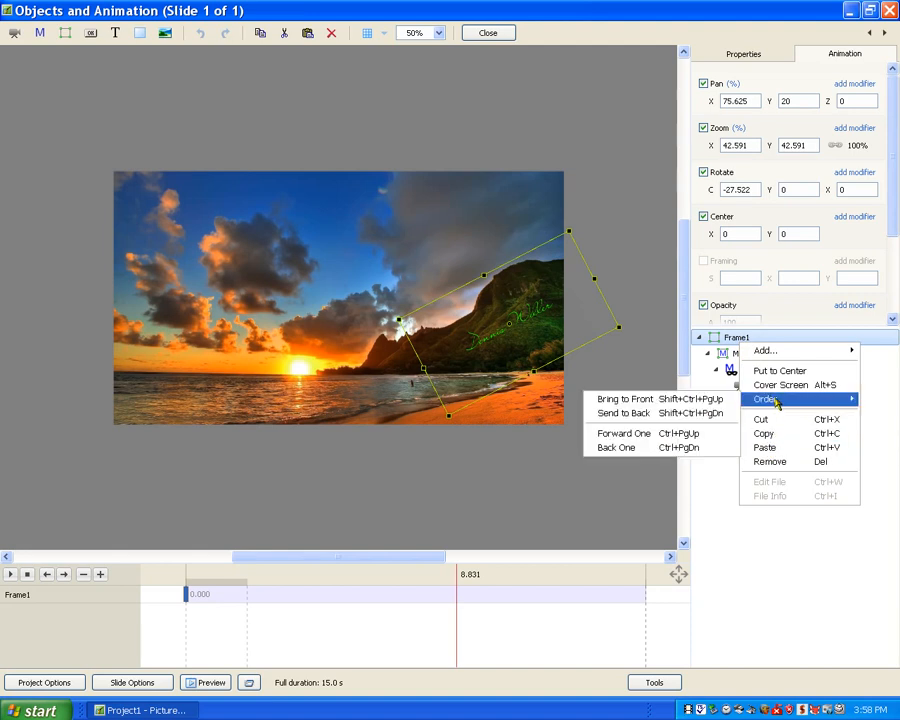
{"action": "left_click", "coordinate": [771, 462]}
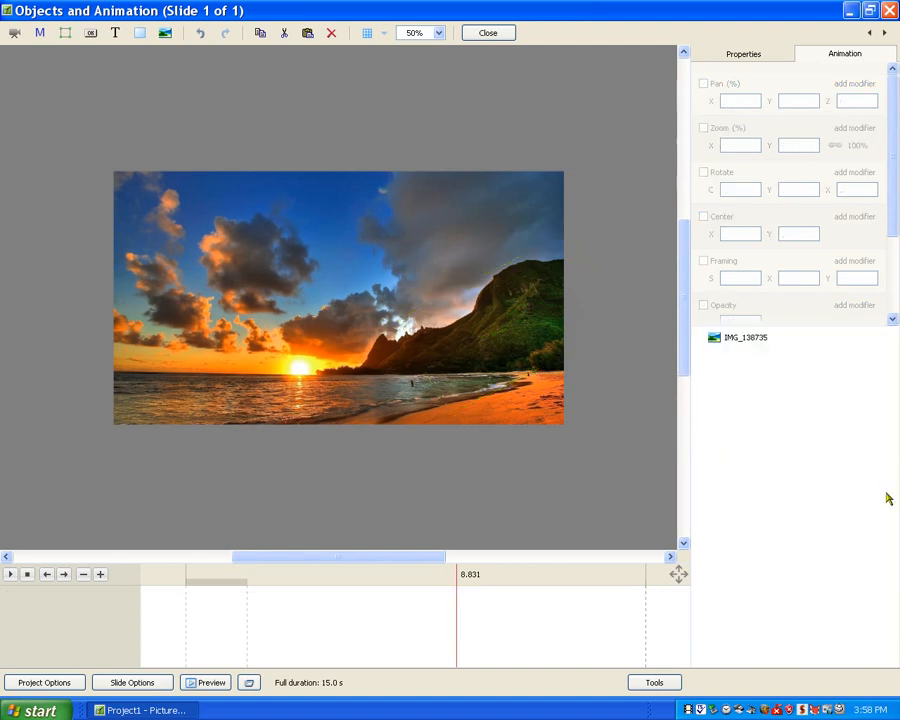
{"action": "right_click", "coordinate": [729, 366]}
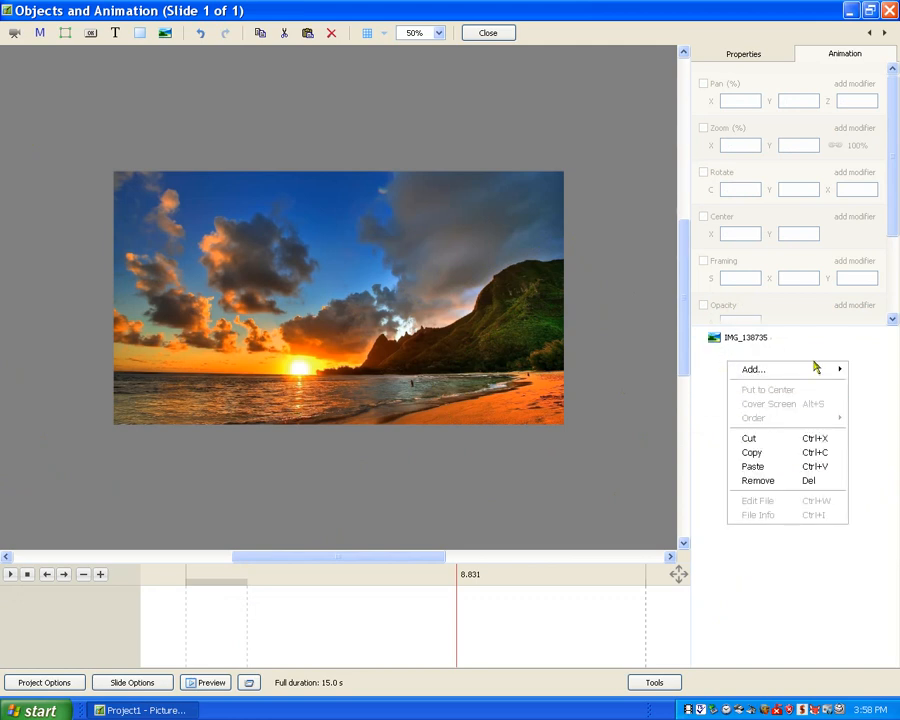
{"action": "mouse_move", "coordinate": [784, 372]}
{"action": "left_click", "coordinate": [612, 426]}
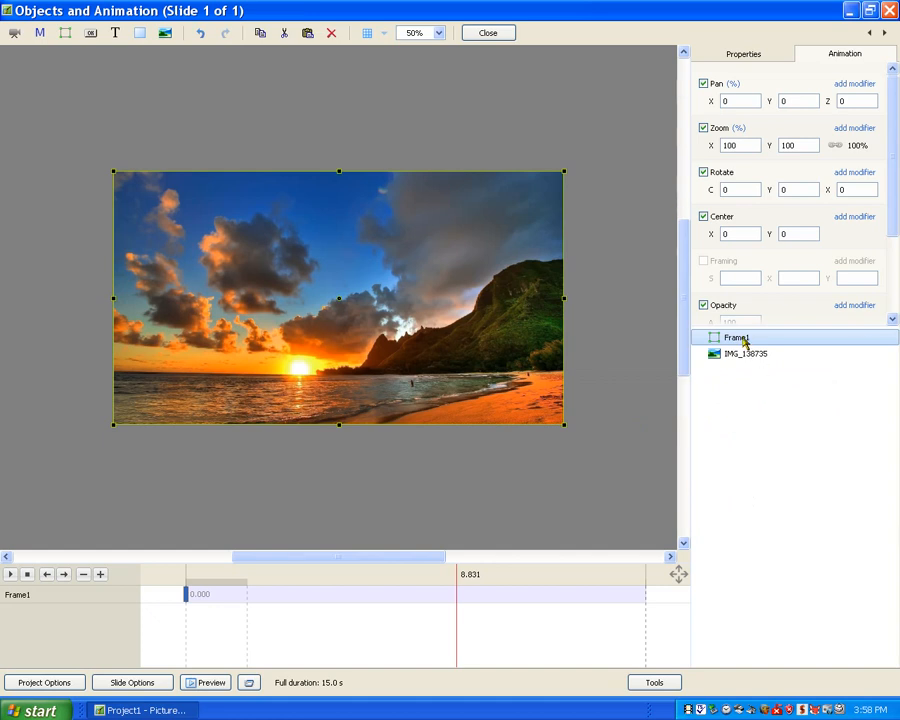
Add an image/video mask inside the new frame using dennis_alpha.wmv as the stencil.
{"action": "right_click", "coordinate": [744, 341]}
{"action": "mouse_move", "coordinate": [772, 348]}
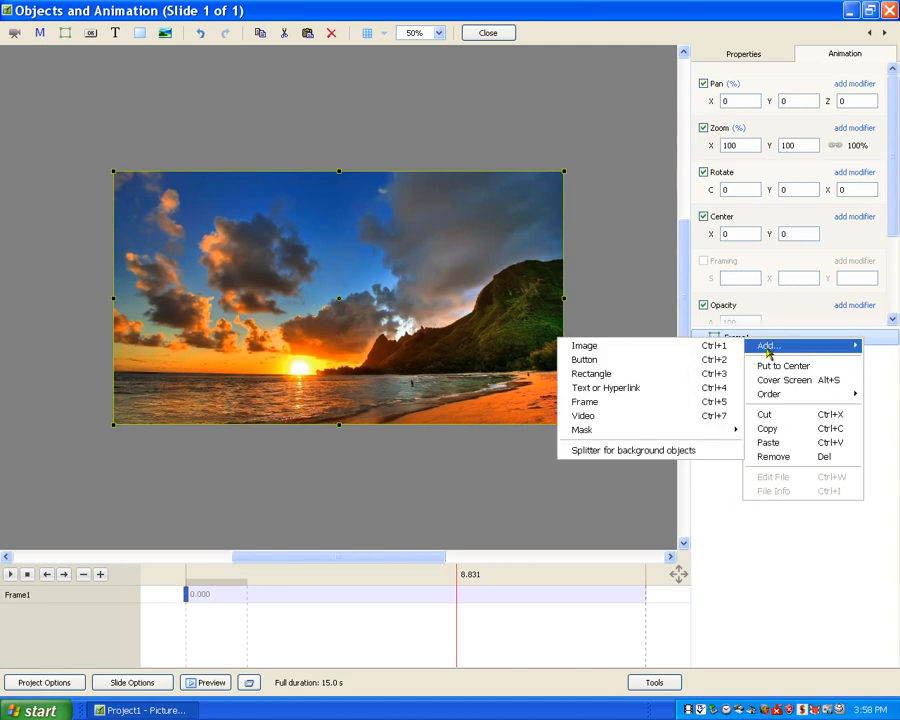
{"action": "mouse_move", "coordinate": [720, 438]}
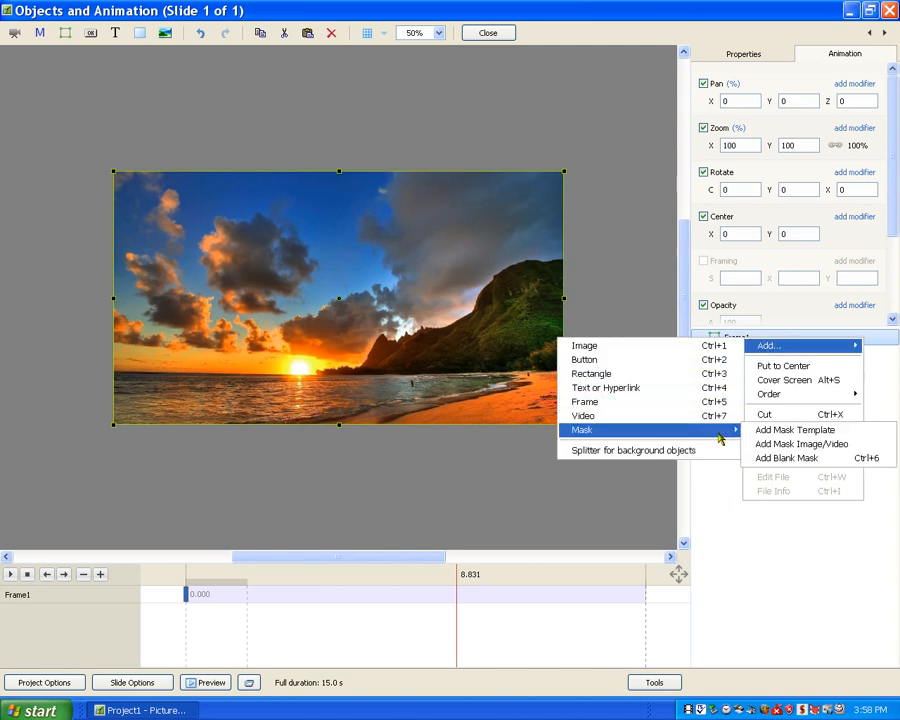
{"action": "left_click", "coordinate": [775, 444]}
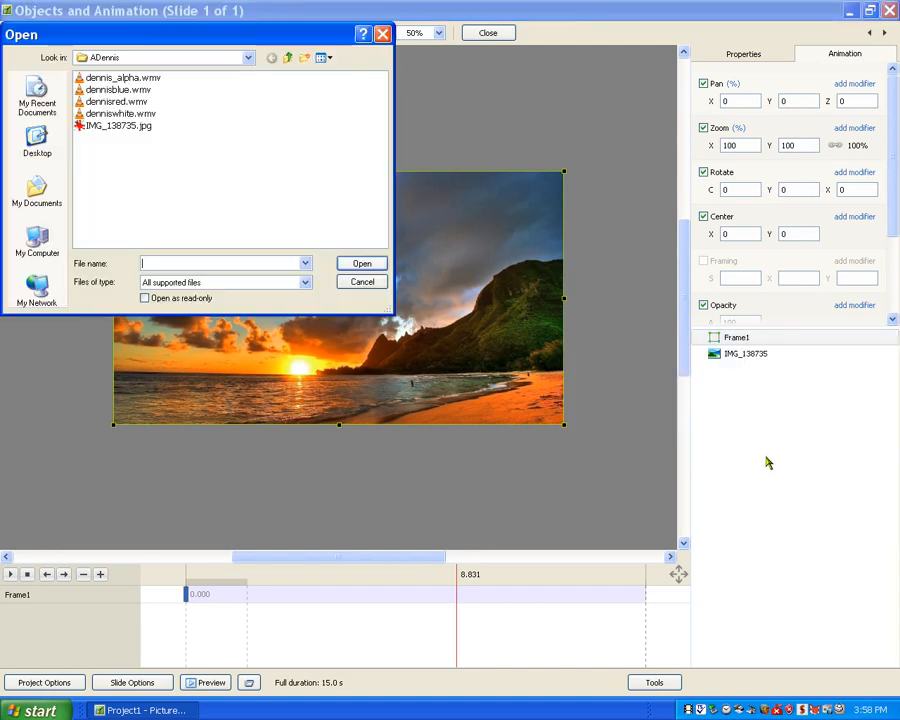
{"action": "left_click", "coordinate": [104, 78]}
{"action": "left_click", "coordinate": [362, 264]}
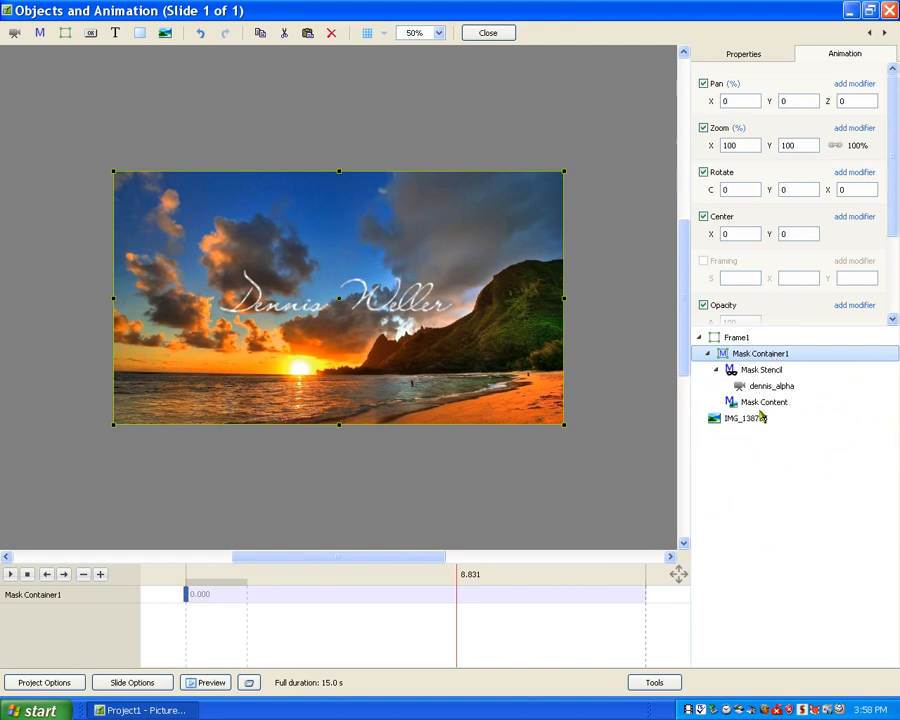
Add the video denniswhite.wmv as the mask content of Mask Container1.
{"action": "left_click", "coordinate": [757, 404]}
{"action": "right_click", "coordinate": [757, 406]}
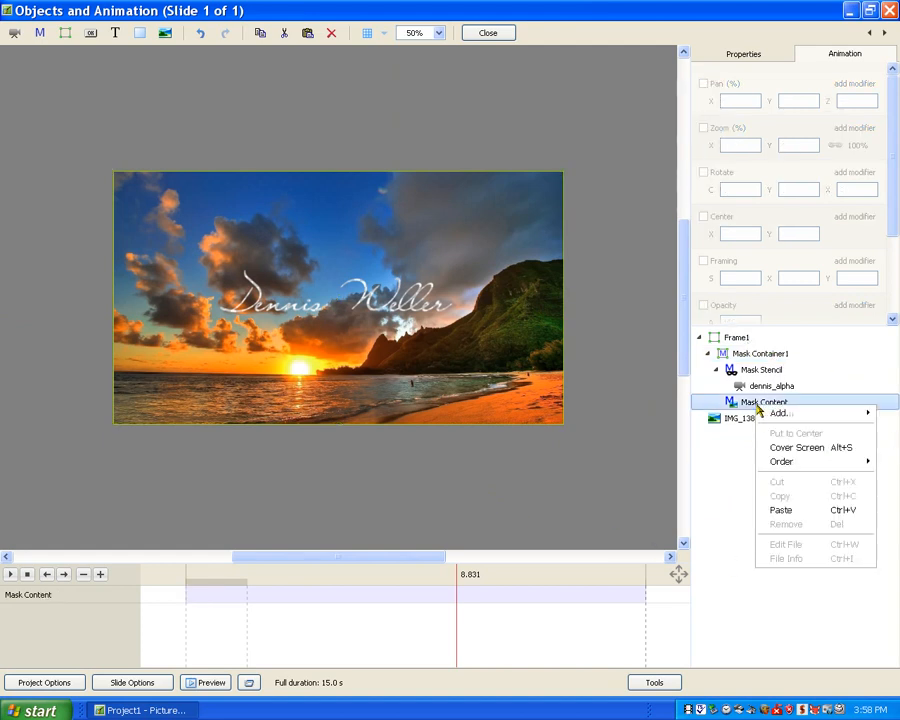
{"action": "mouse_move", "coordinate": [778, 413]}
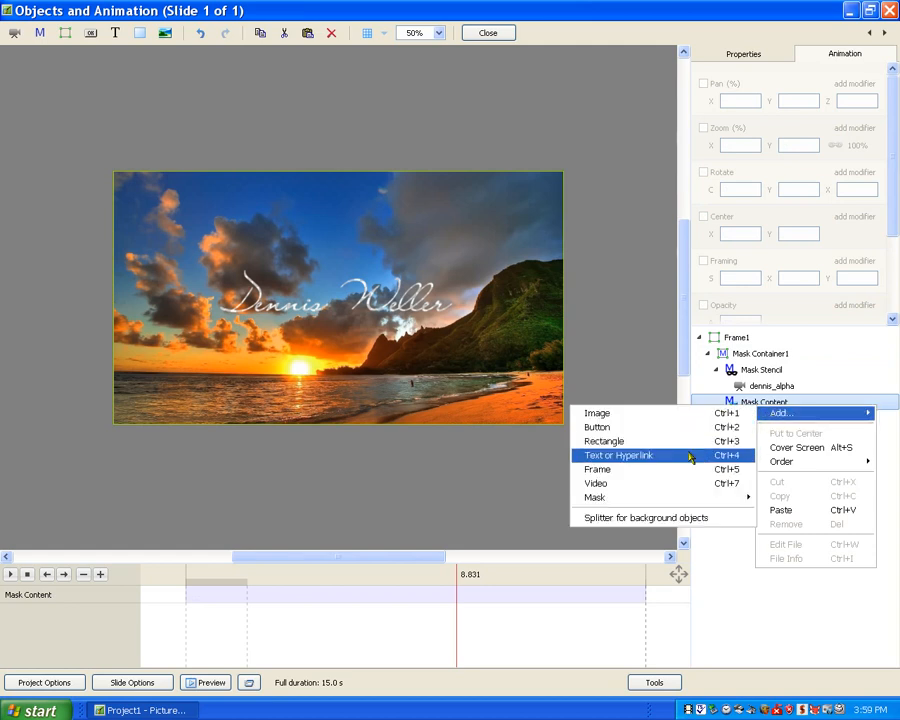
{"action": "left_click", "coordinate": [681, 485]}
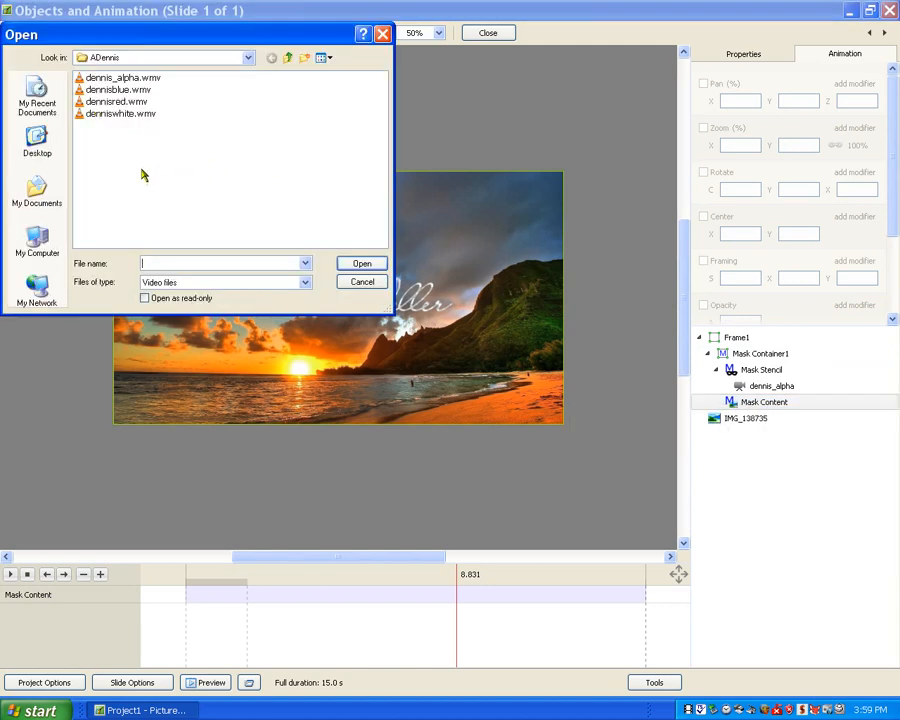
{"action": "left_click", "coordinate": [117, 115]}
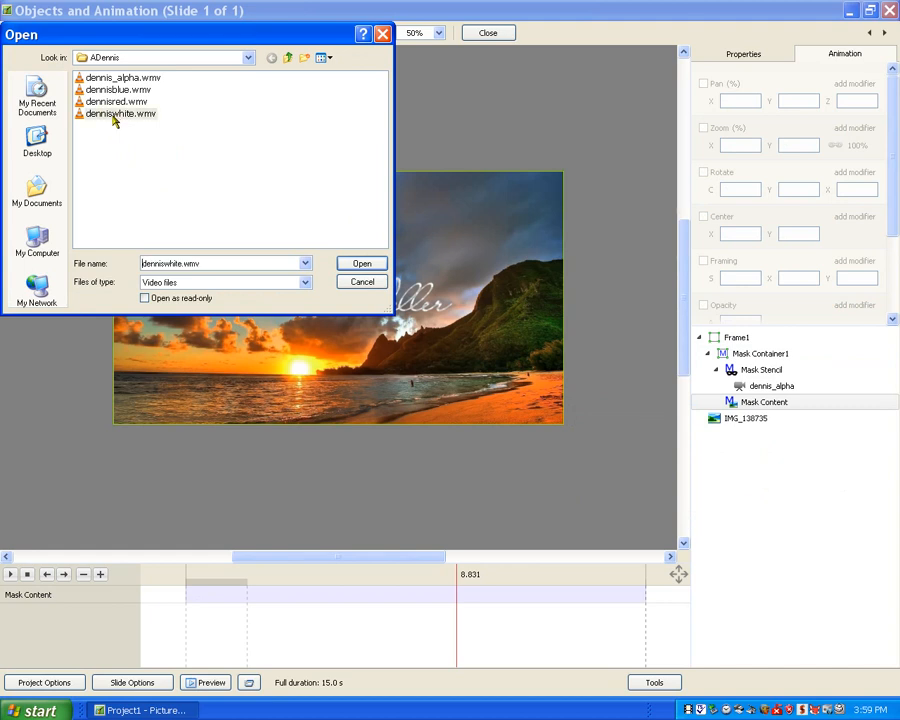
{"action": "left_click", "coordinate": [362, 263]}
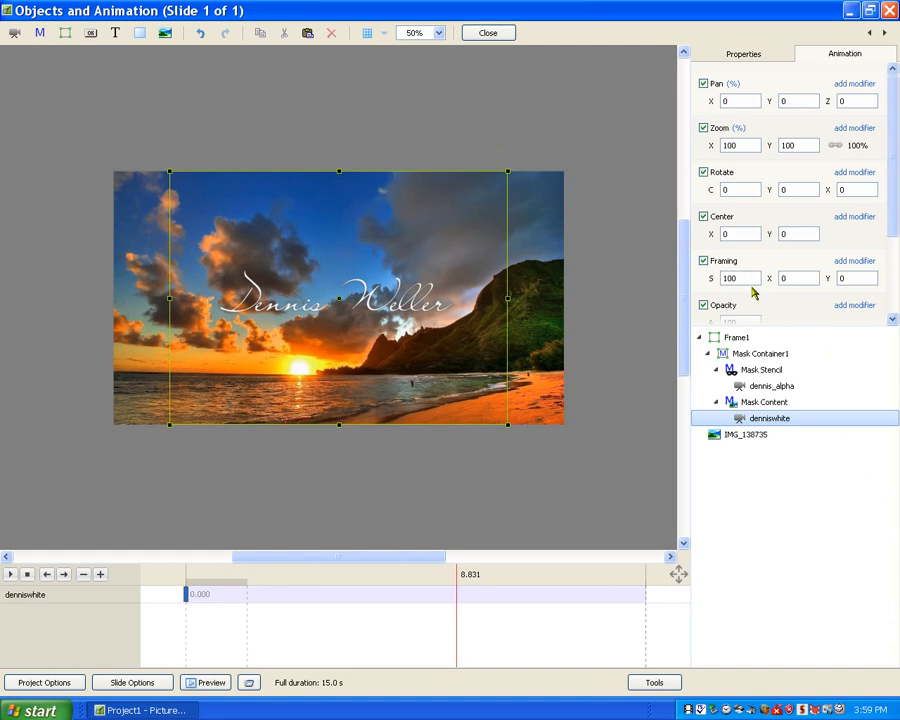
{"action": "left_click_drag", "start_coordinate": [896, 221], "coordinate": [898, 259]}
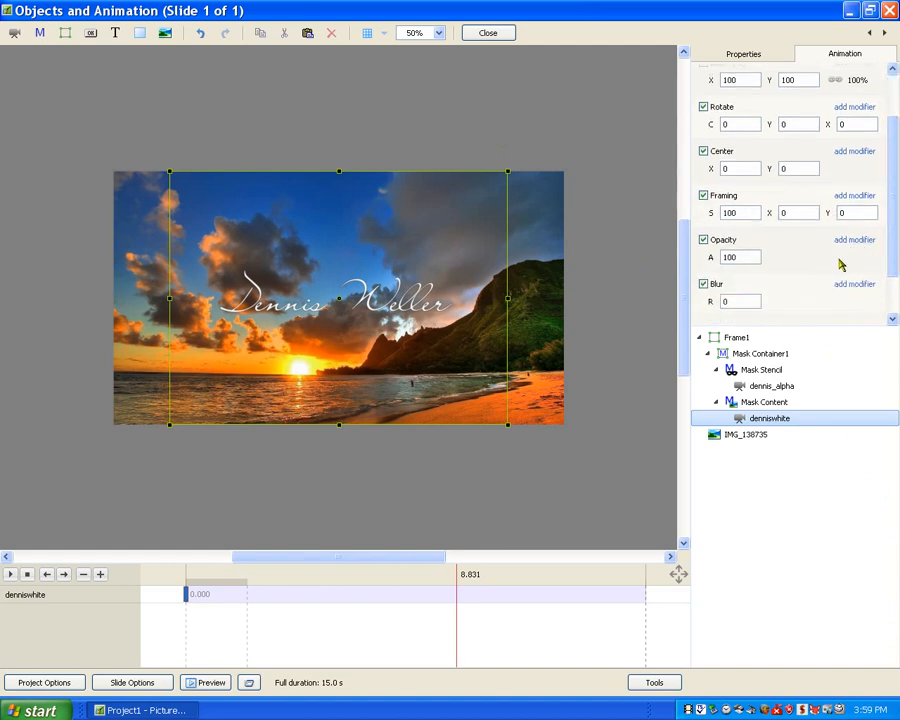
{"action": "scroll", "coordinate": [892, 287], "scroll_direction": "down", "scroll_amount": 2}
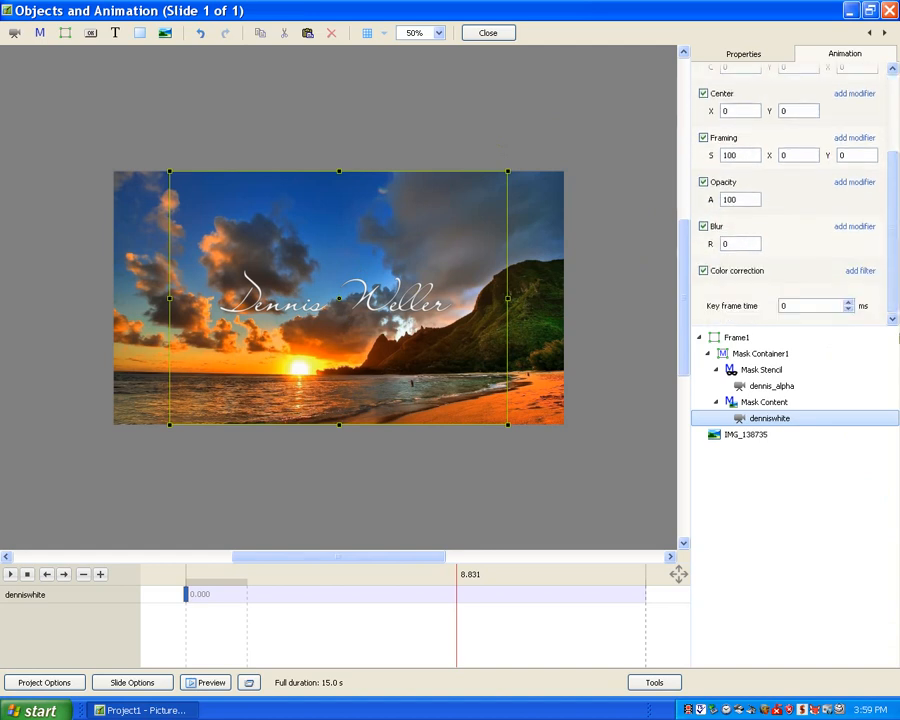
{"action": "left_click", "coordinate": [857, 272]}
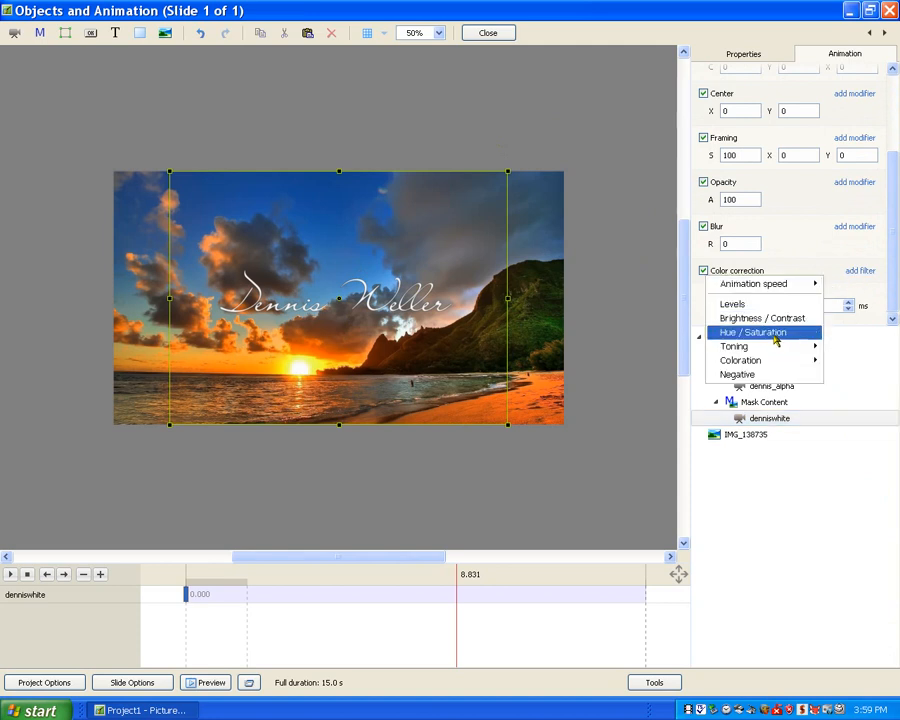
{"action": "left_click", "coordinate": [777, 333]}
{"action": "left_click_drag", "start_coordinate": [796, 308], "coordinate": [872, 317]}
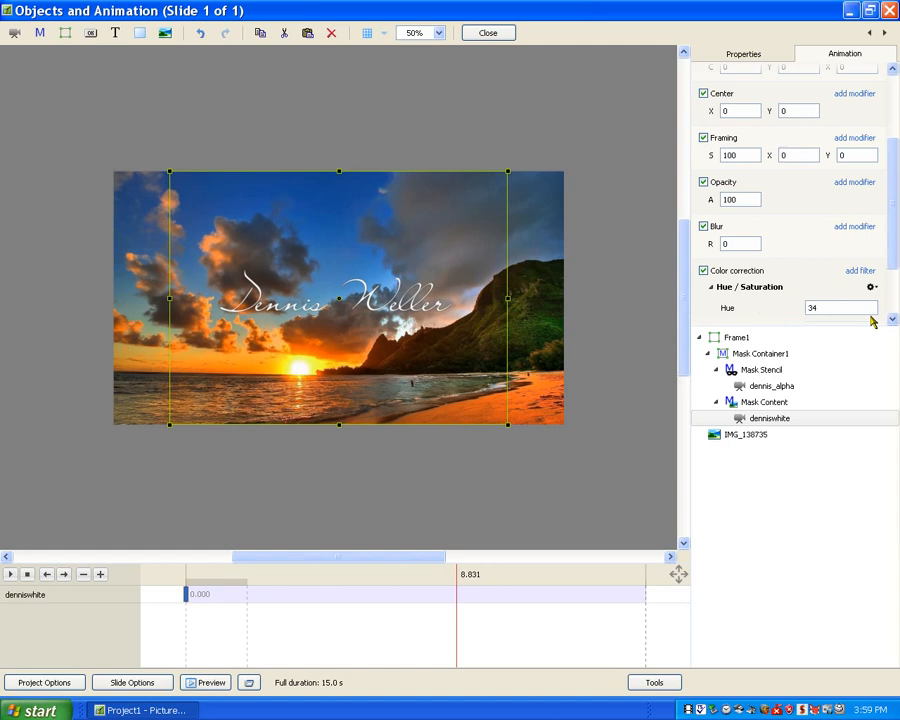
{"action": "left_click", "coordinate": [859, 274]}
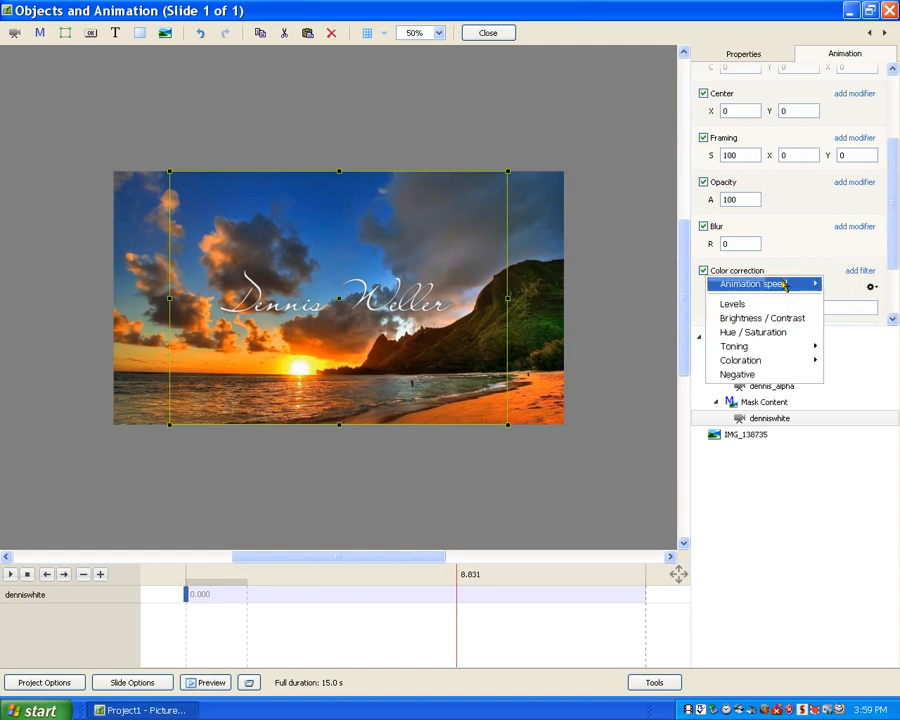
{"action": "left_click", "coordinate": [748, 274]}
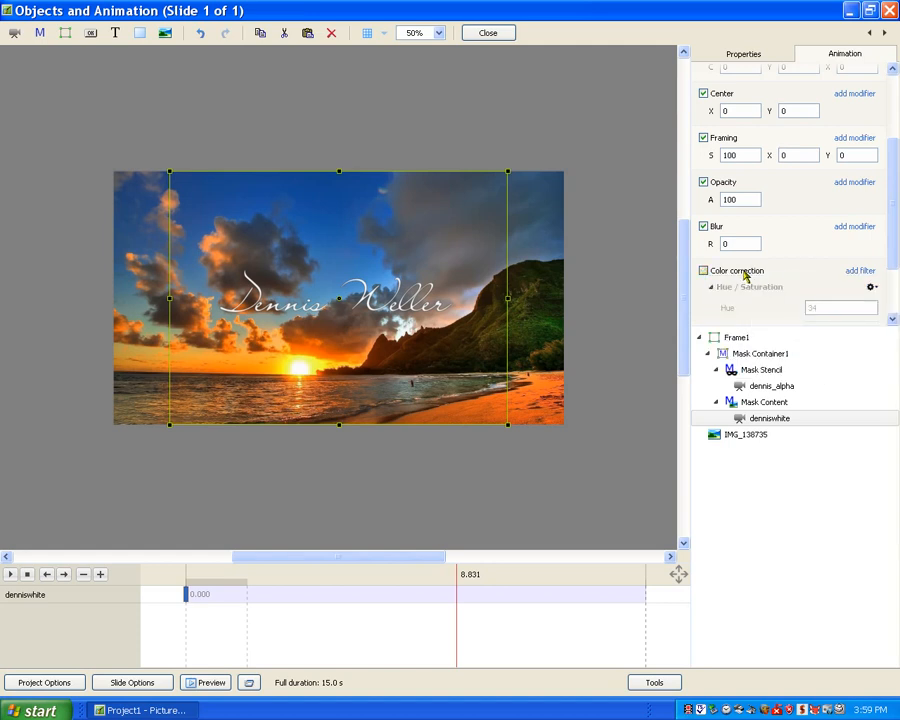
{"action": "left_click", "coordinate": [871, 289]}
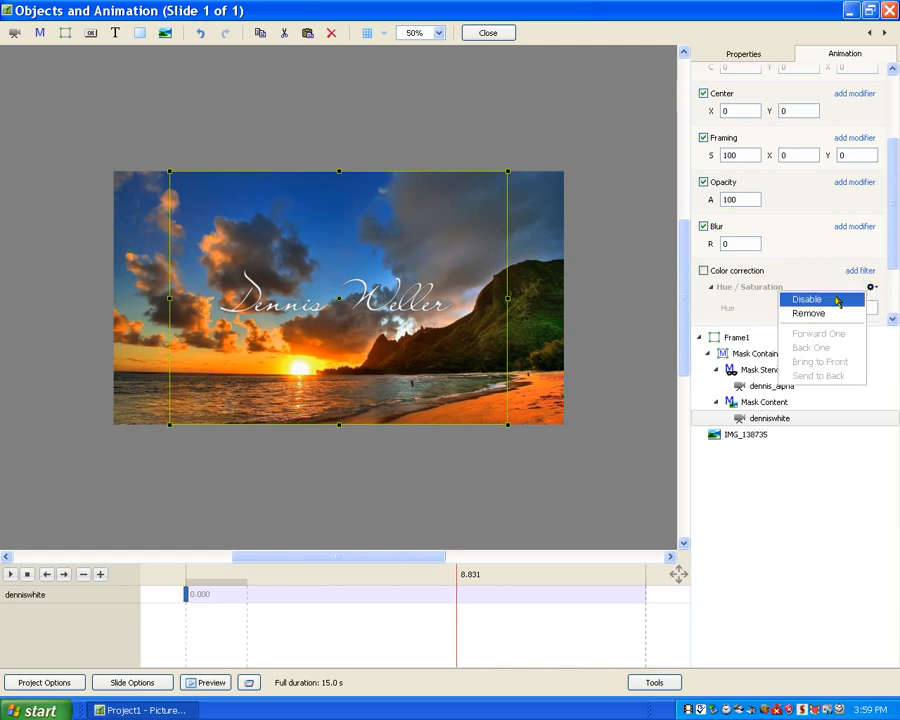
{"action": "left_click", "coordinate": [790, 314]}
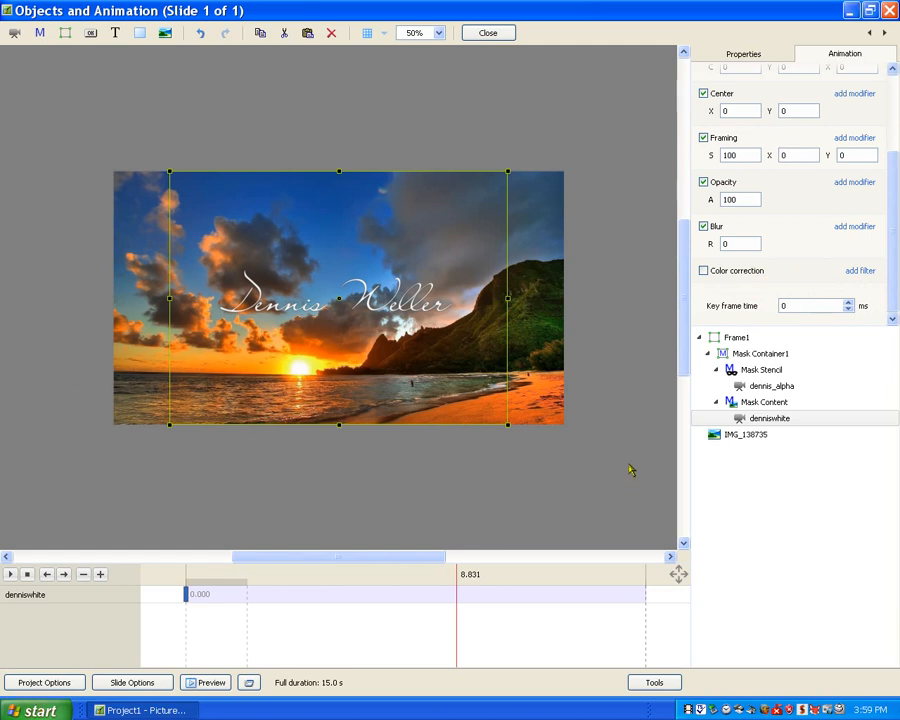
Scale Frame1 down proportionally around its center to slightly more than half the slide's size.
{"action": "left_click", "coordinate": [748, 340]}
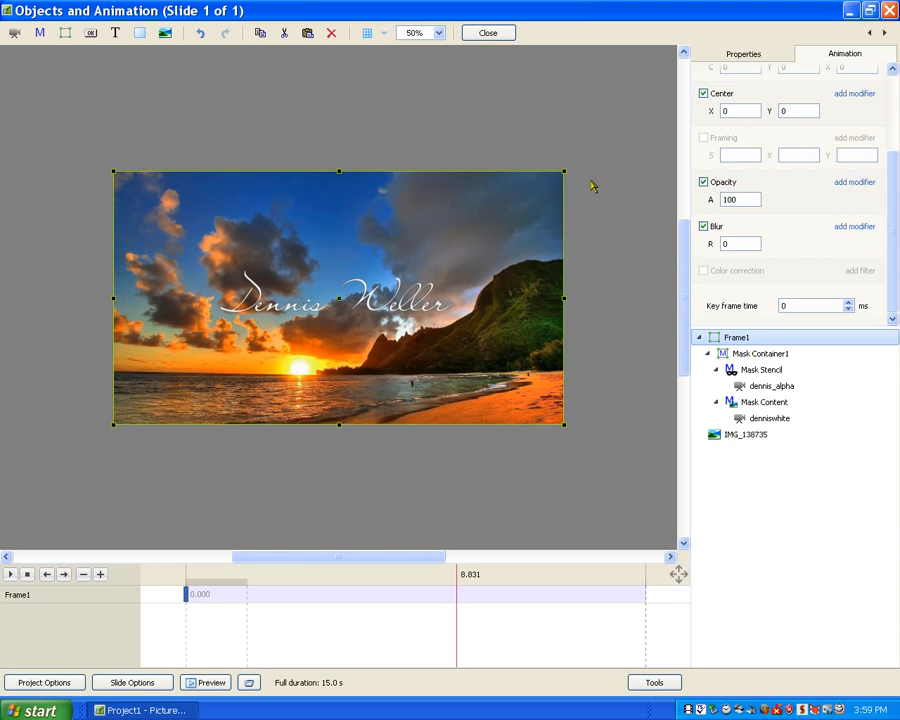
{"action": "left_click_drag", "start_coordinate": [563, 172], "coordinate": [462, 228]}
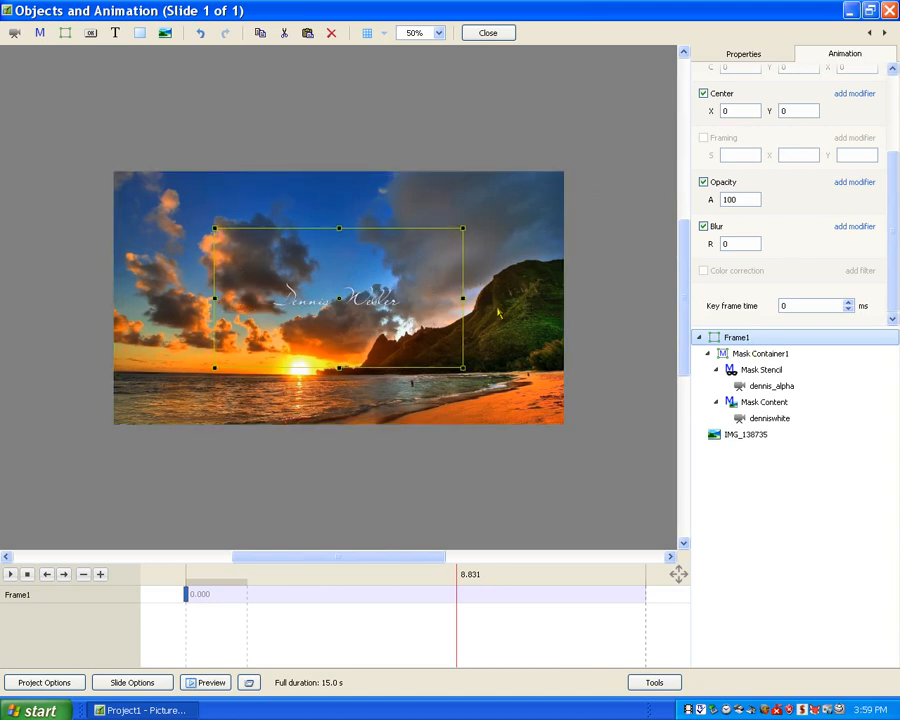
{"action": "mouse_move", "coordinate": [473, 298]}
{"action": "left_mouse_down"}
{"action": "mouse_move", "coordinate": [210, 263]}
{"action": "mouse_move", "coordinate": [156, 314]}
{"action": "mouse_move", "coordinate": [155, 300]}
{"action": "mouse_move", "coordinate": [173, 220]}
{"action": "mouse_move", "coordinate": [209, 155]}
{"action": "mouse_move", "coordinate": [320, 128]}
{"action": "mouse_move", "coordinate": [465, 272]}
{"action": "mouse_move", "coordinate": [464, 310]}
{"action": "mouse_move", "coordinate": [464, 297]}
{"action": "left_mouse_up"}
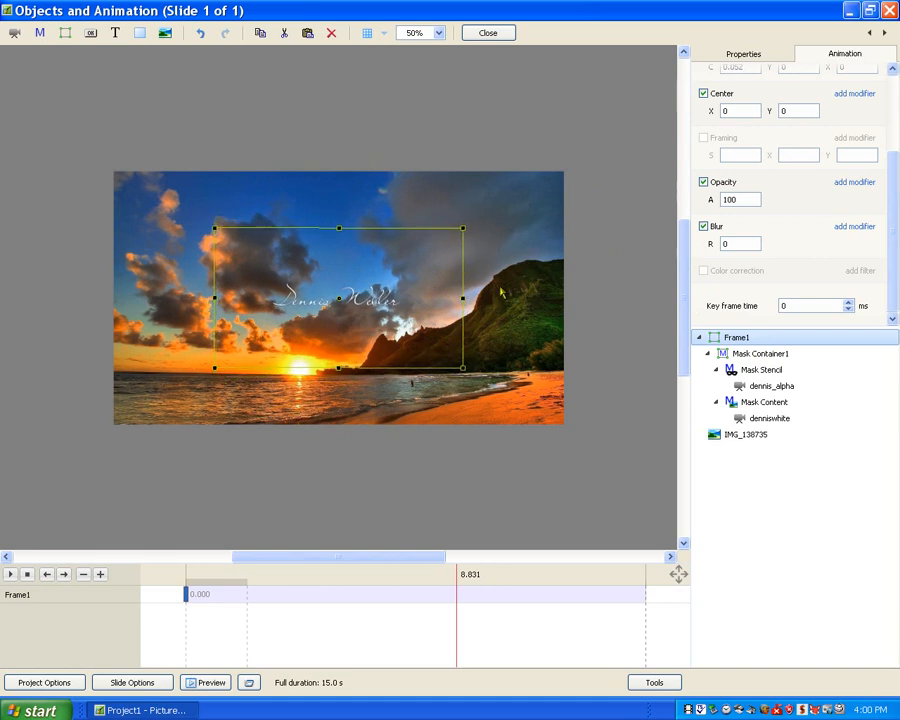